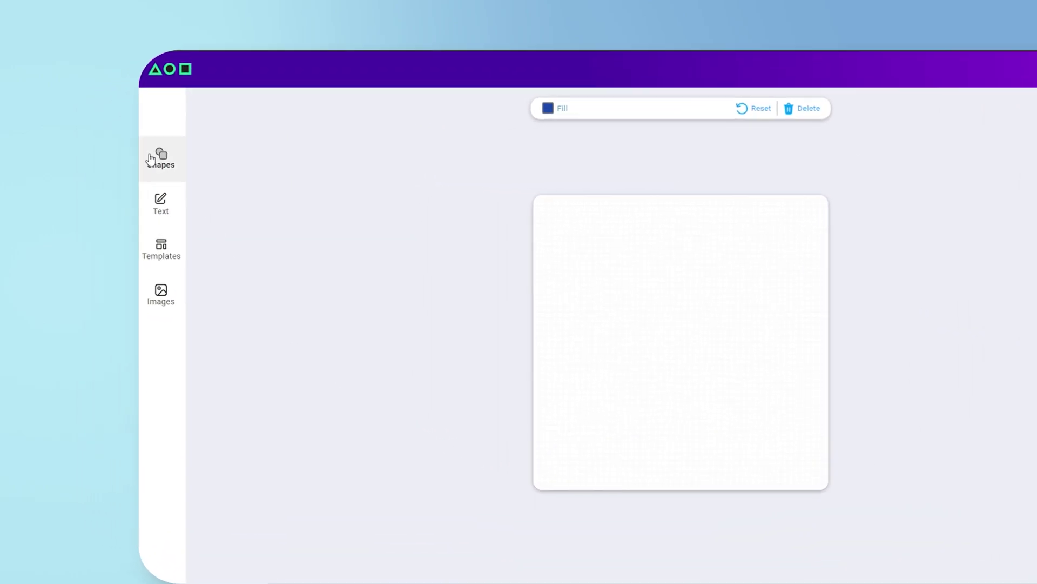
click(152, 159)
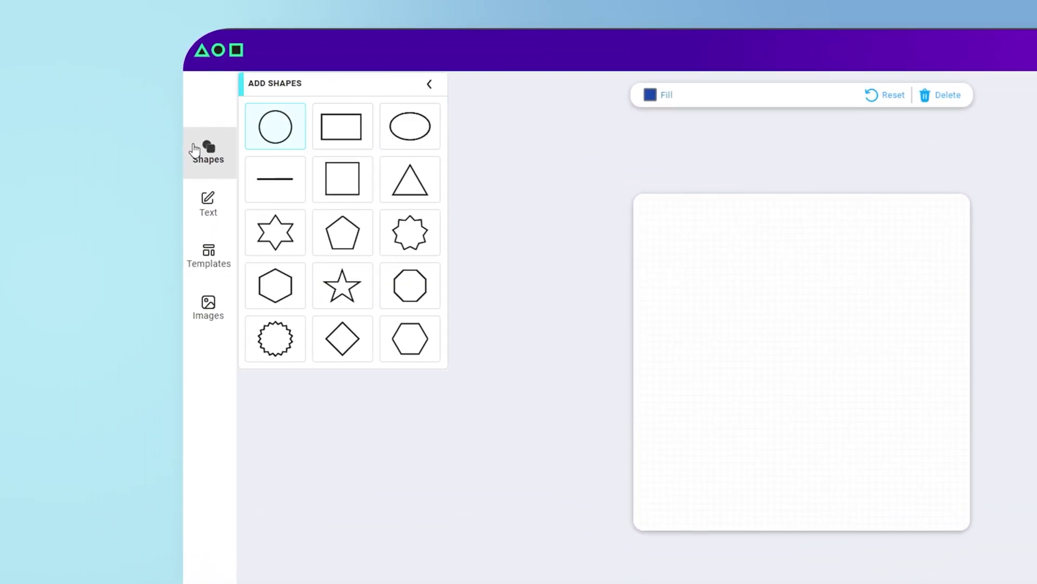
click(199, 208)
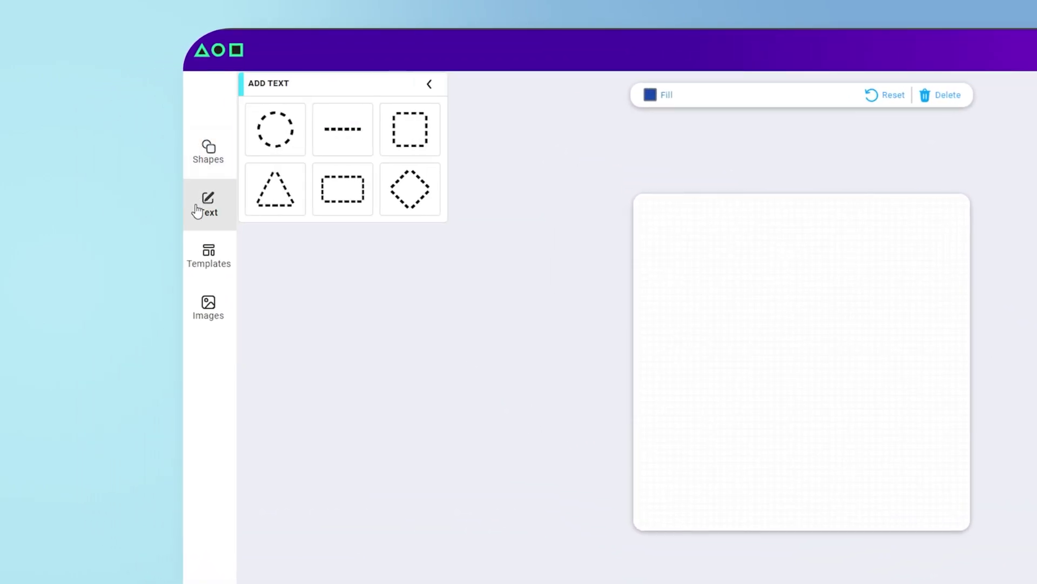
click(203, 265)
click(202, 302)
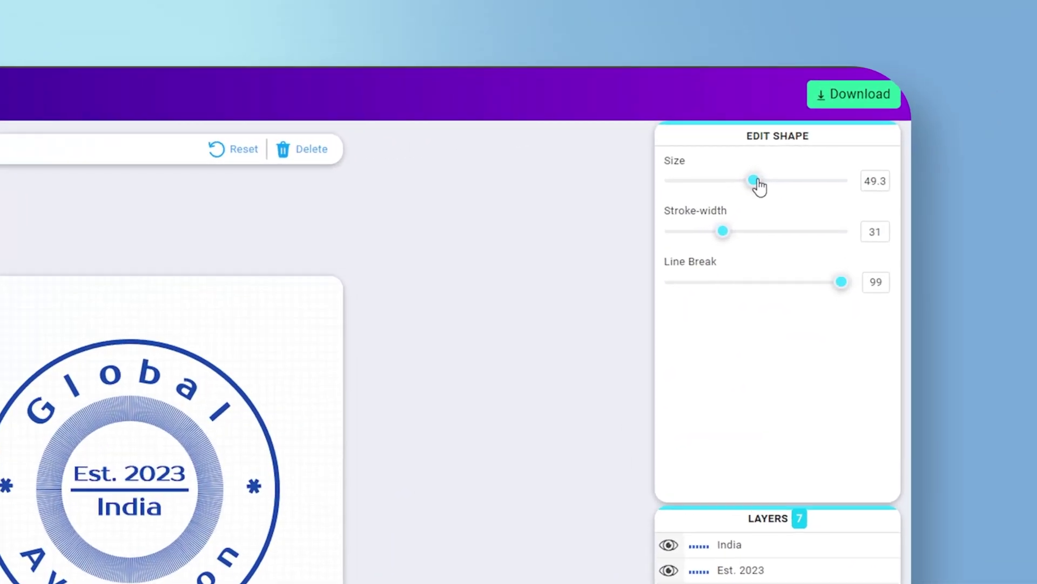
Set the inner ring's size to 50, stroke width to 24.4 and line break to 99
mouse_move(758, 184)
mouse_down()
mouse_move(796, 180)
mouse_move(755, 180)
mouse_up()
mouse_move(724, 231)
mouse_down()
mouse_move(742, 233)
mouse_move(710, 231)
mouse_up()
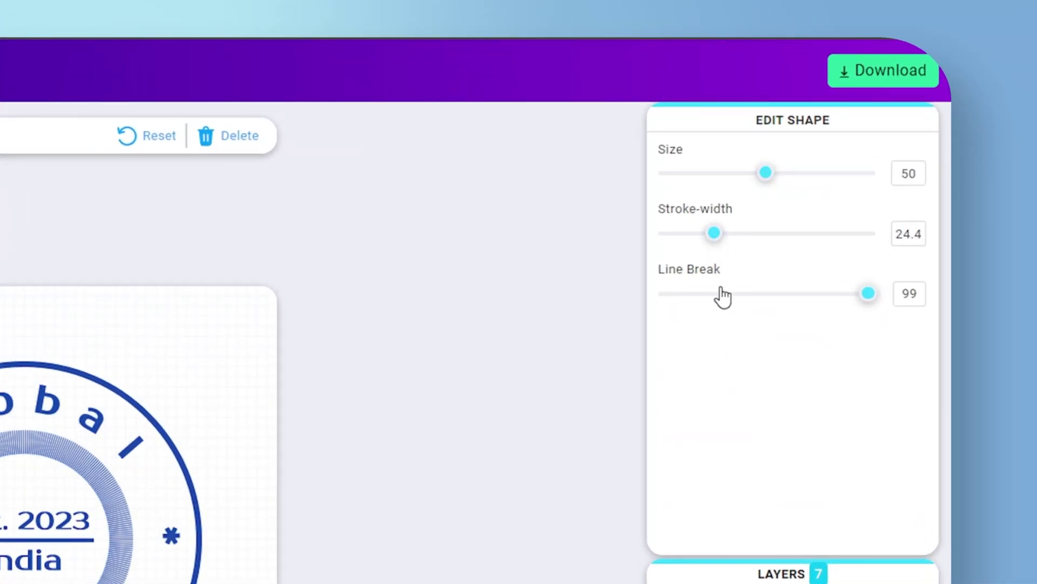
drag(723, 296, 868, 294)
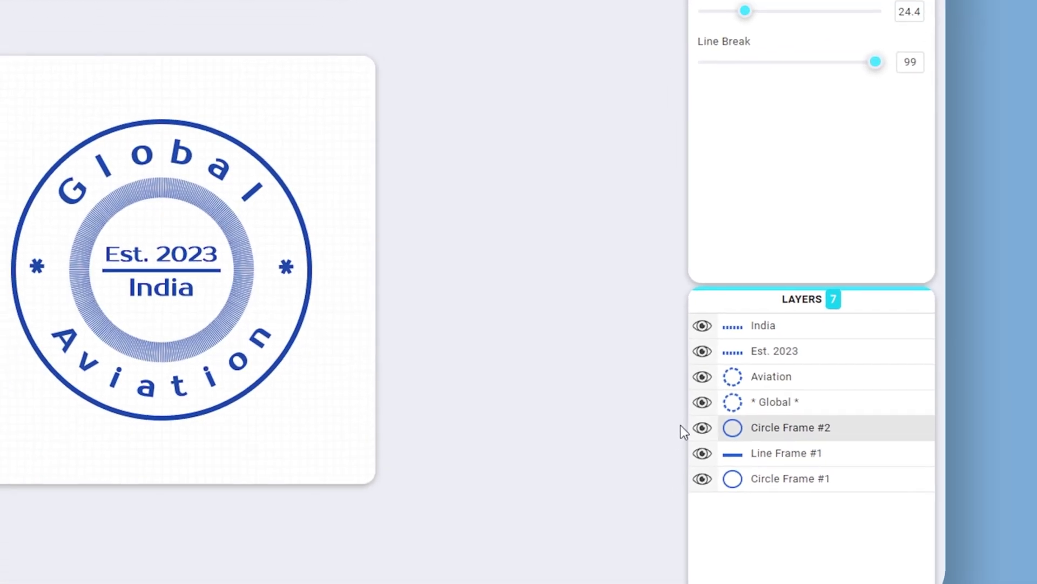
Select the "* Global *" text layer and toggle its visibility
click(809, 405)
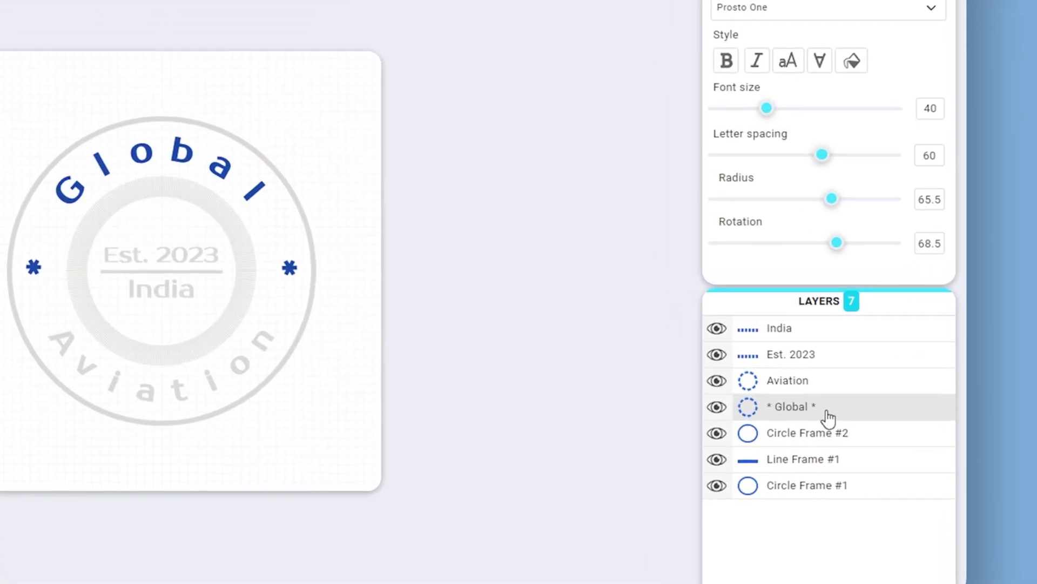
click(717, 407)
click(555, 174)
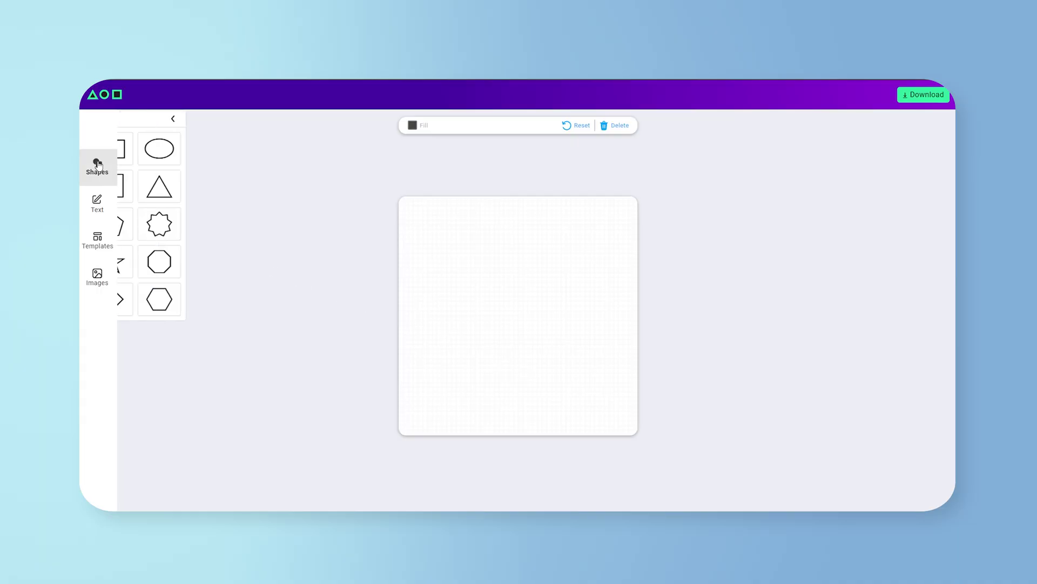
Add a circle shape to the blank stamp canvas
click(148, 151)
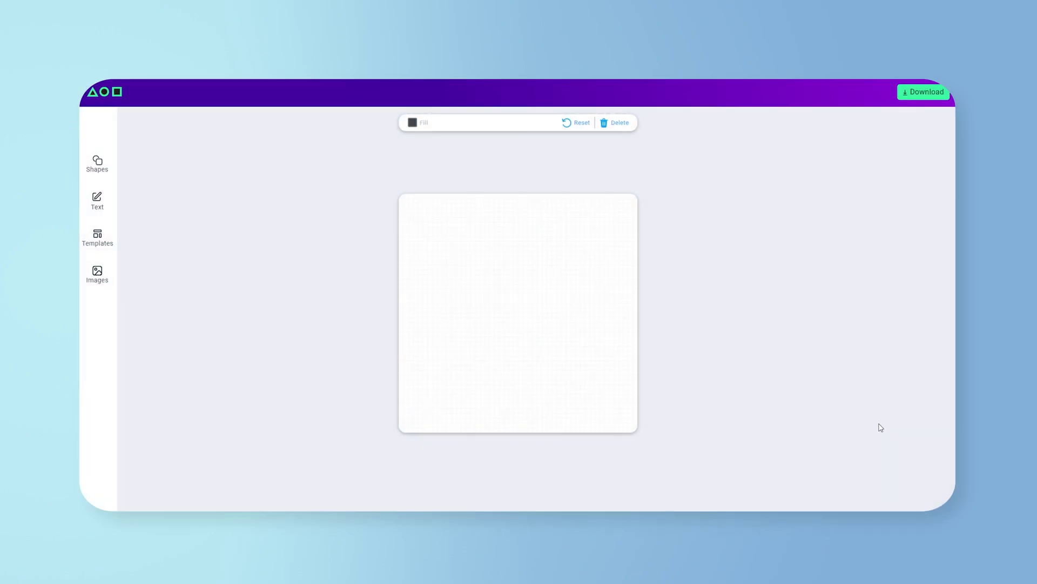
click(99, 162)
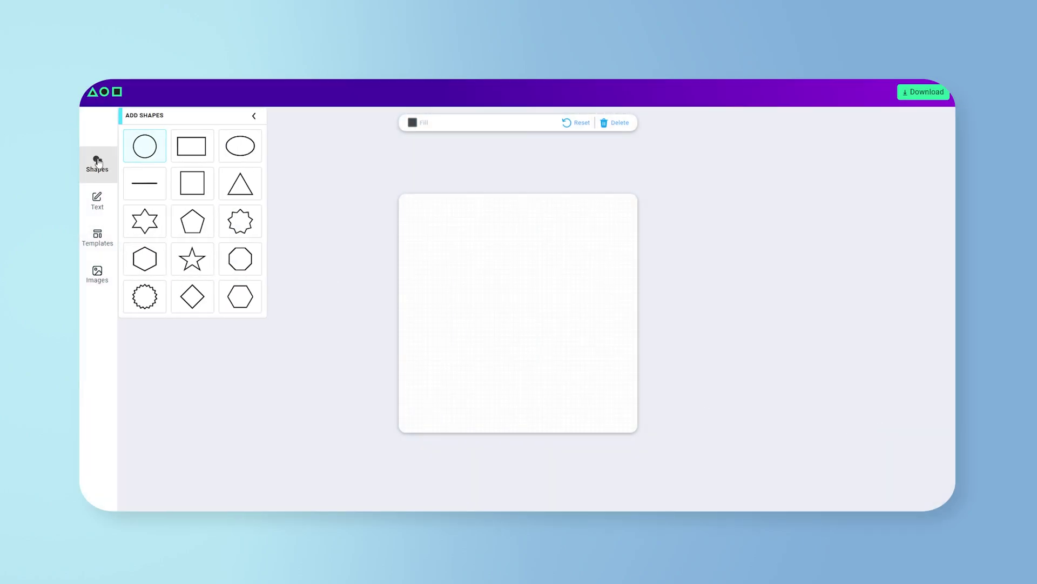
click(149, 150)
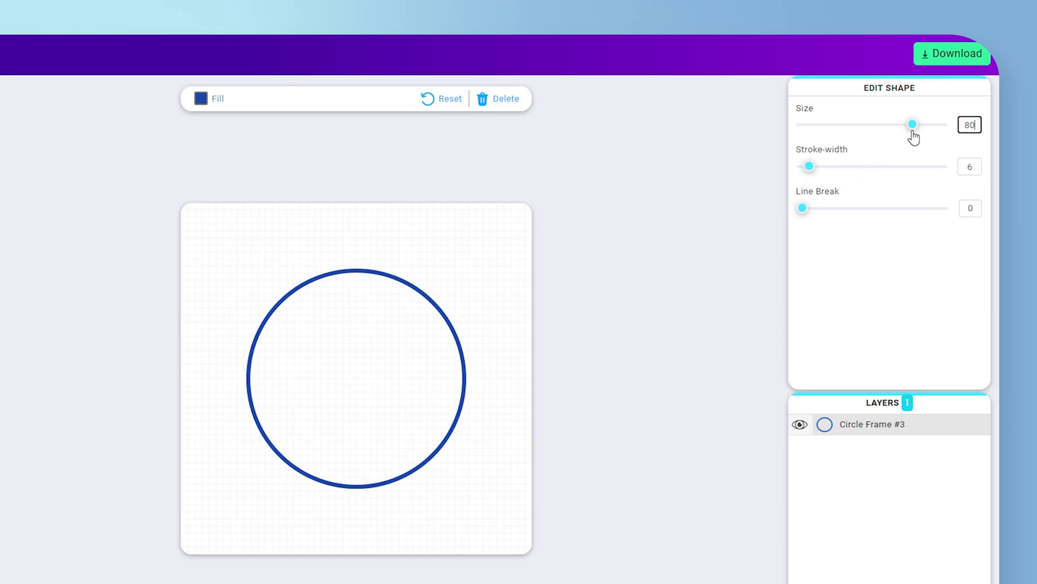
Set the circle's size to about 85.3 and stroke width to about 8.4, and increase its line break
mouse_move(913, 134)
mouse_down()
mouse_move(926, 132)
mouse_move(873, 135)
mouse_move(922, 137)
mouse_up()
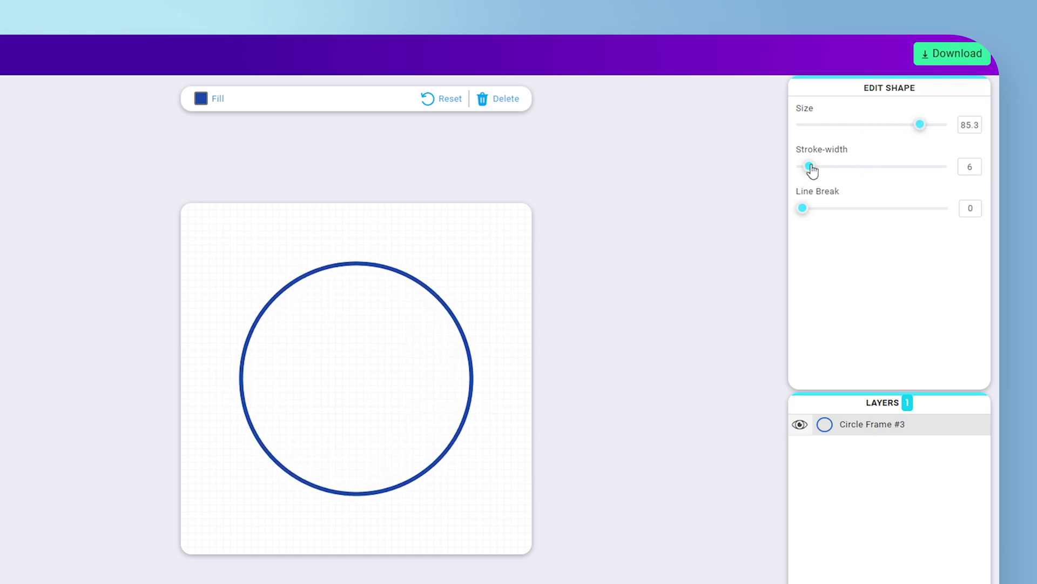
drag(811, 167, 853, 173)
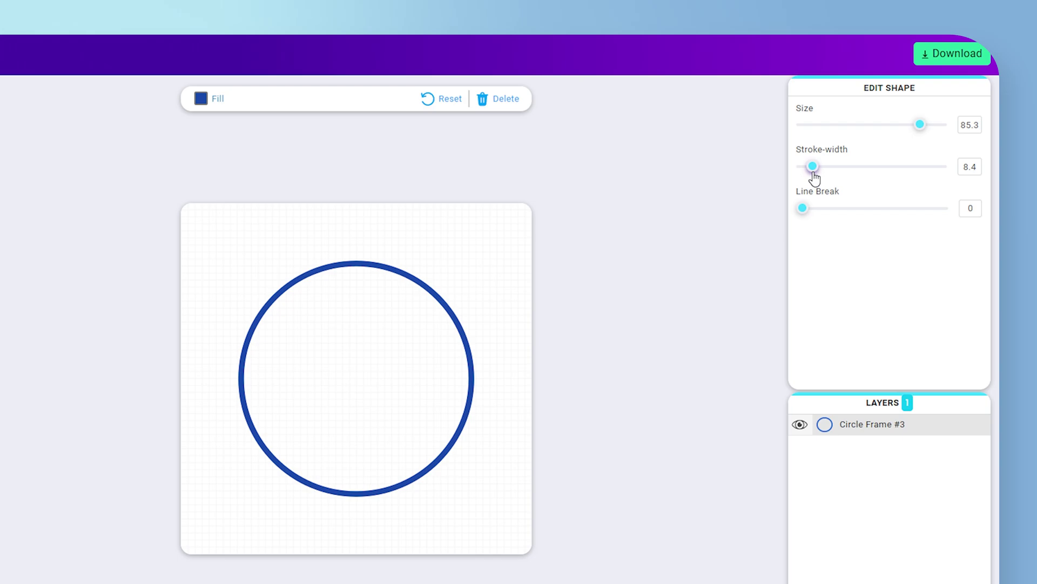
drag(803, 208, 859, 210)
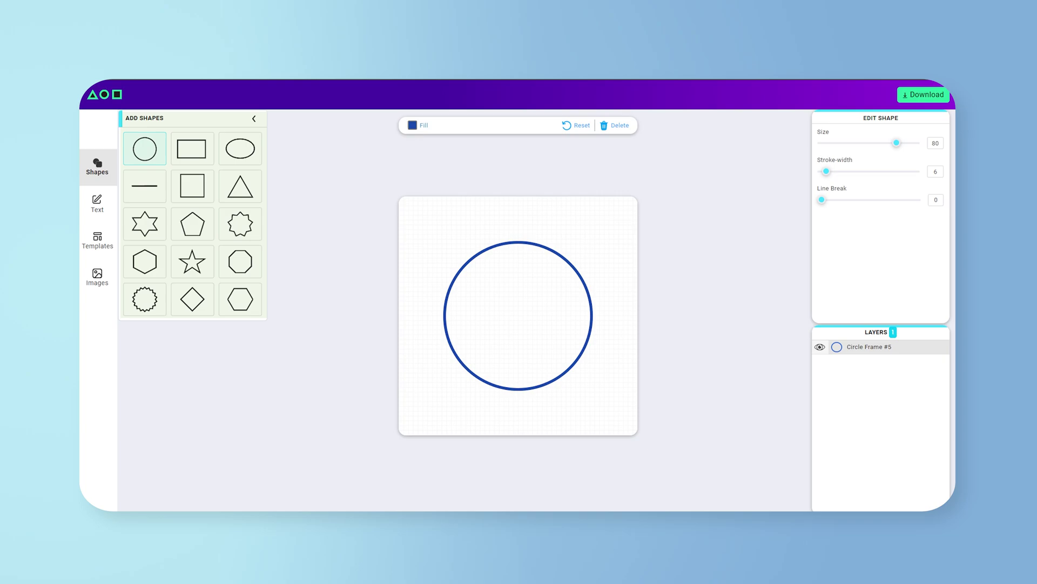
Add a line shape, place it at horizontal position 50.5 and vertical position 46.6, and rotate it
click(140, 203)
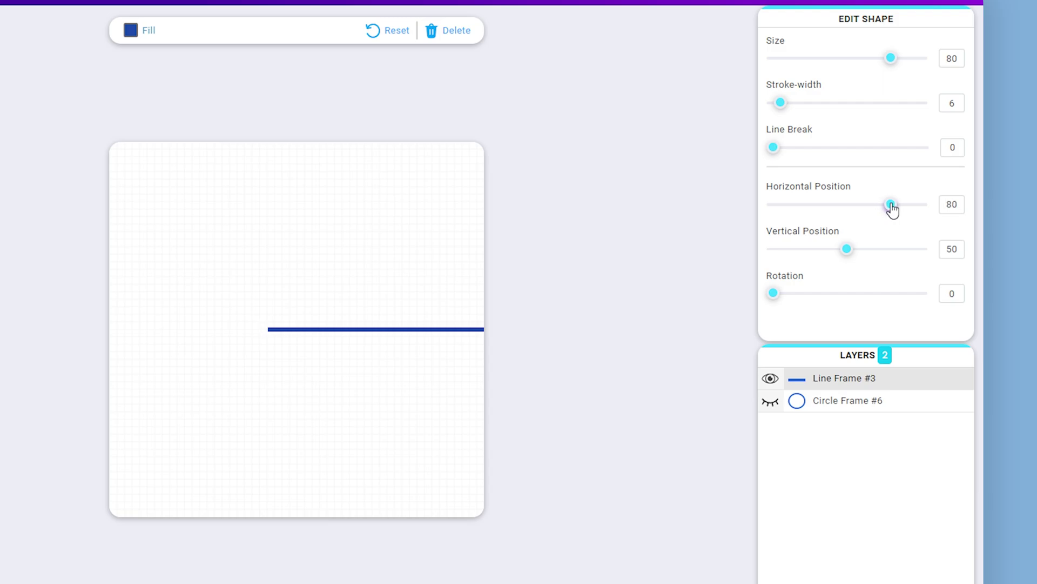
drag(853, 206, 848, 204)
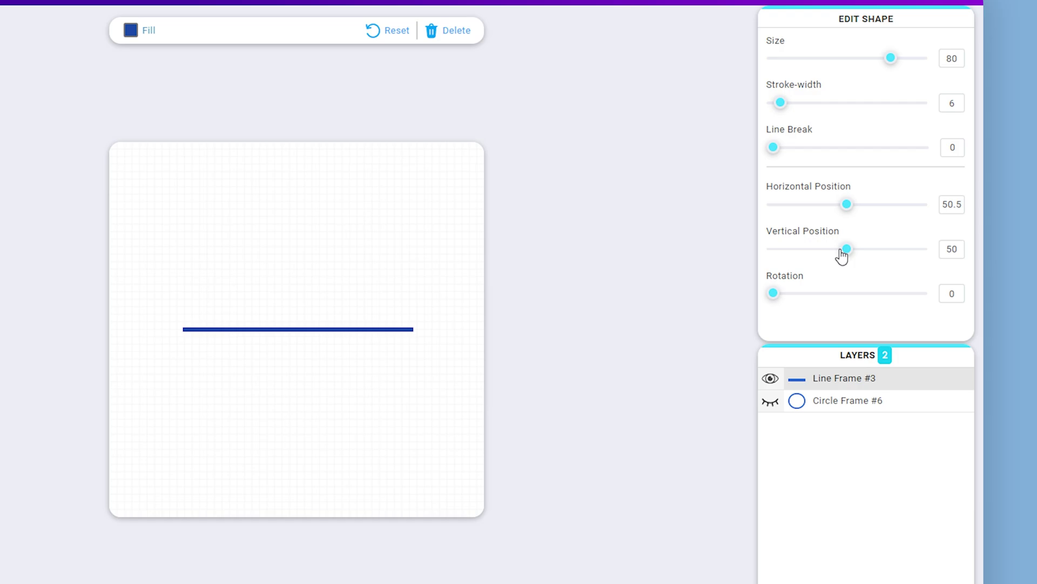
mouse_move(843, 257)
mouse_down()
mouse_move(869, 253)
mouse_move(841, 250)
mouse_up()
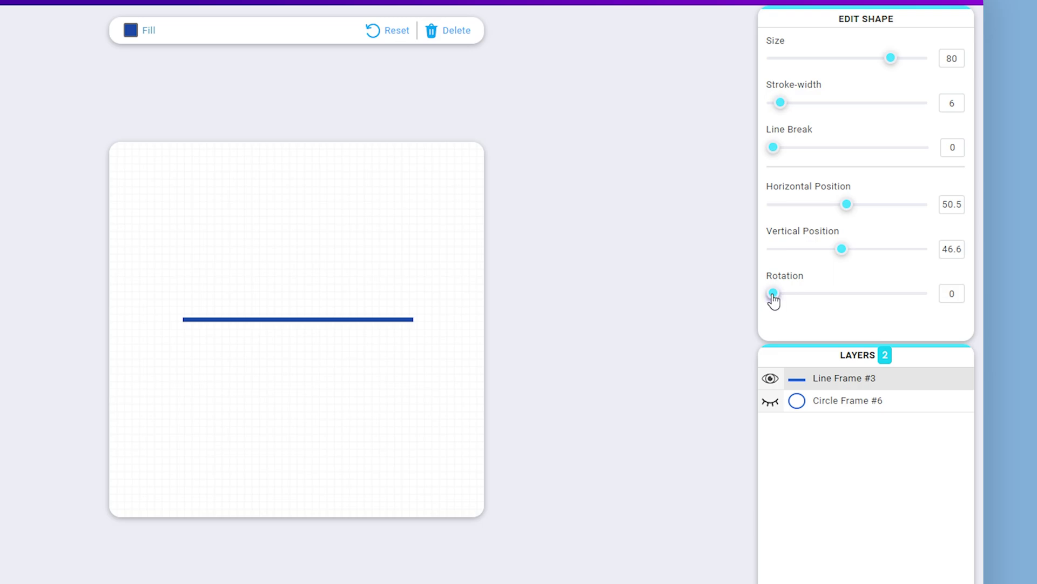
drag(773, 293, 841, 281)
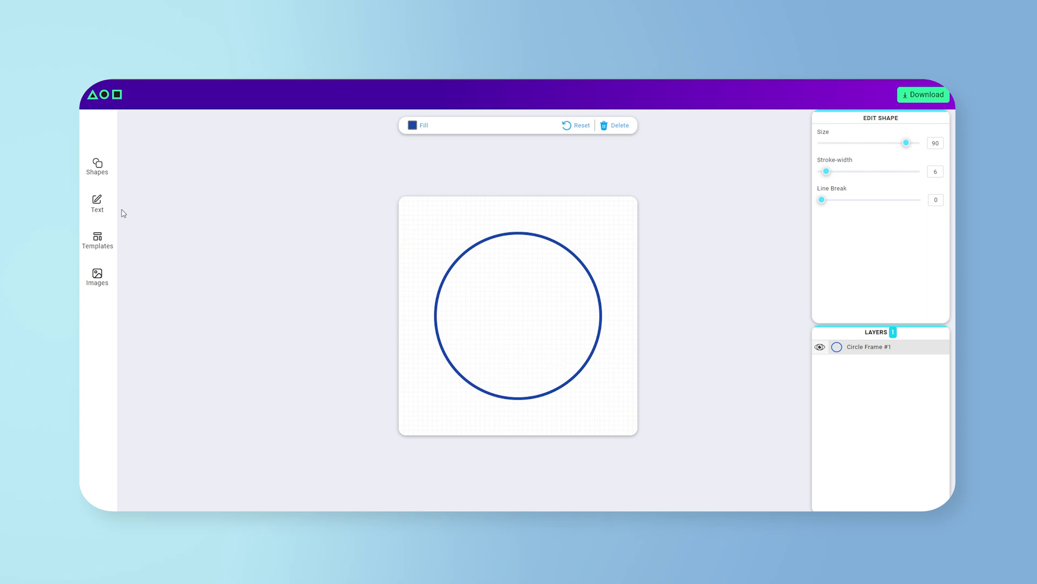
Add circular text reading "* Global *" inside the circle and set its font to Prosto One
click(101, 208)
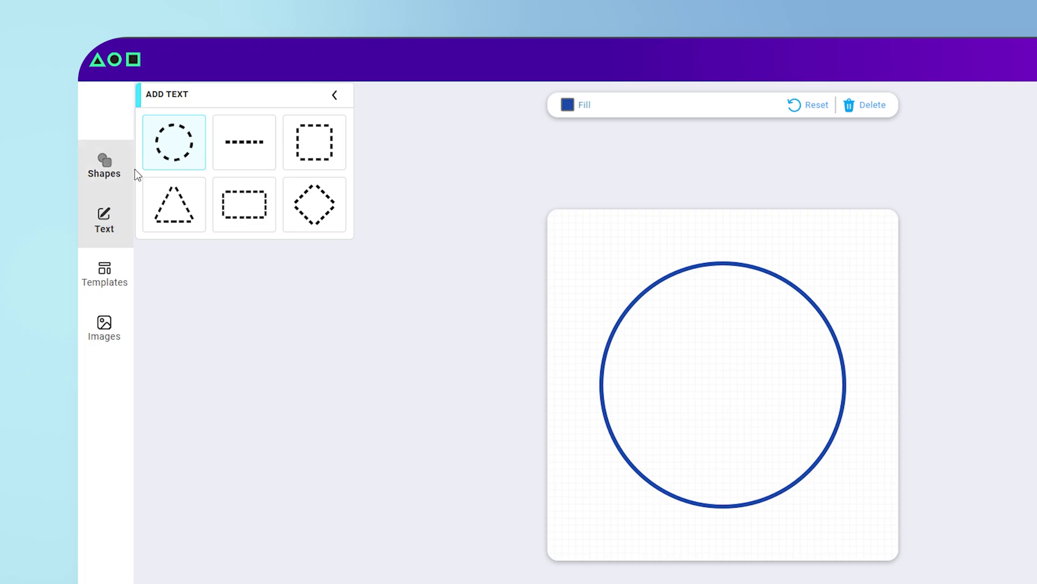
click(171, 153)
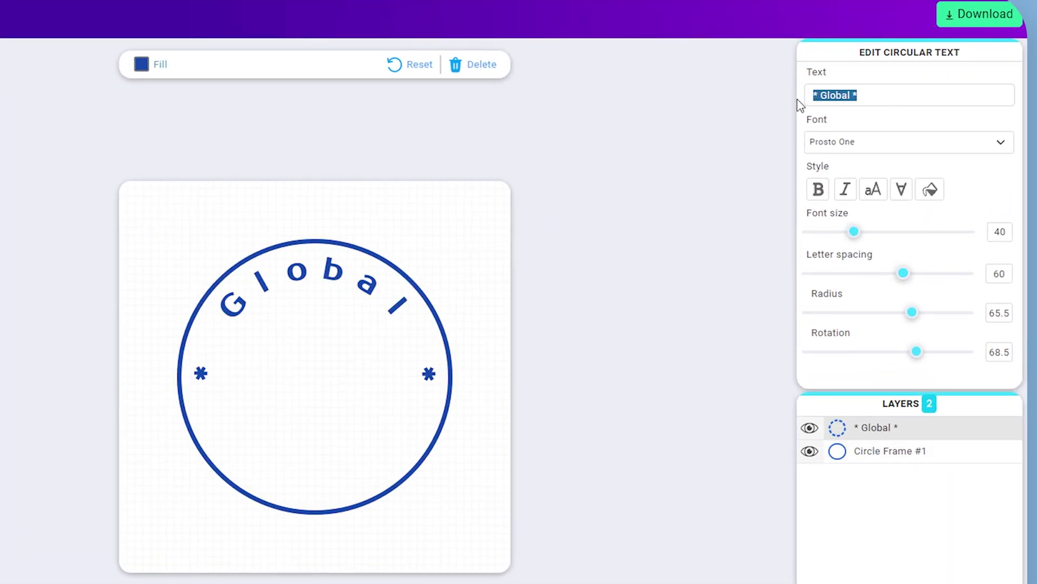
click(863, 145)
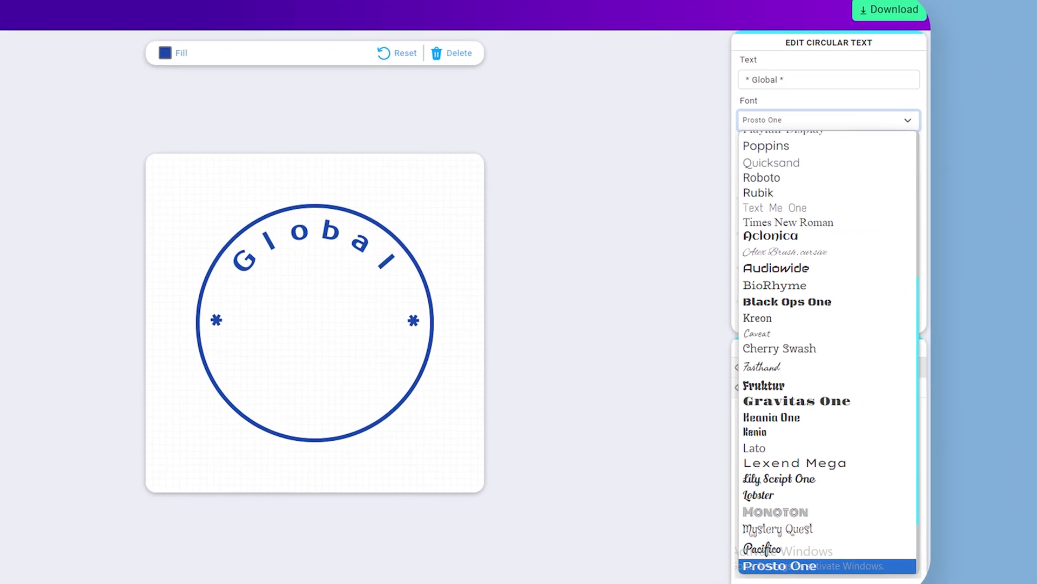
click(780, 566)
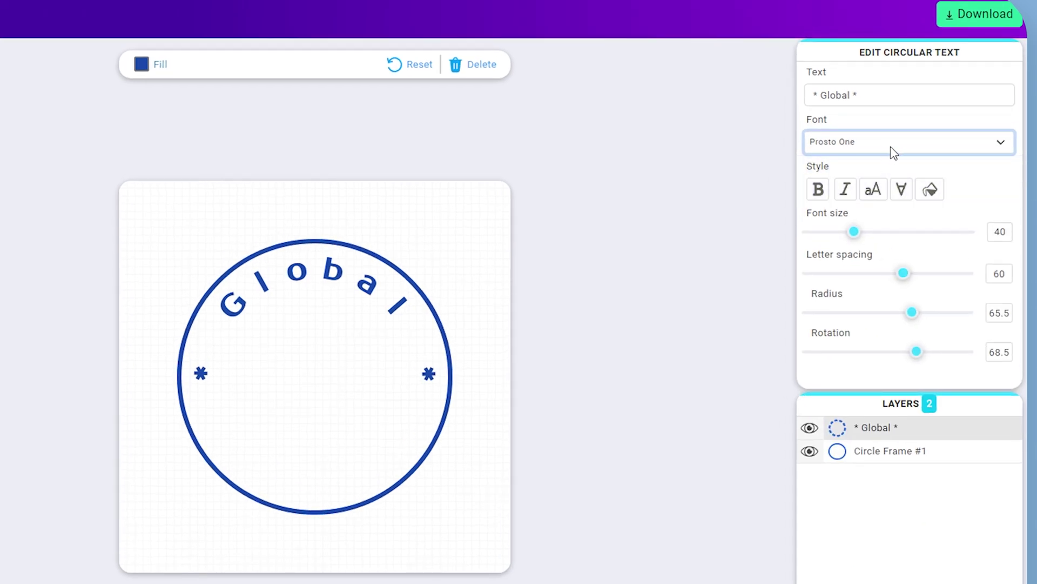
Try the bold, italic, letter-case, invert and unfilled styles on the "* Global *" circular text
click(819, 190)
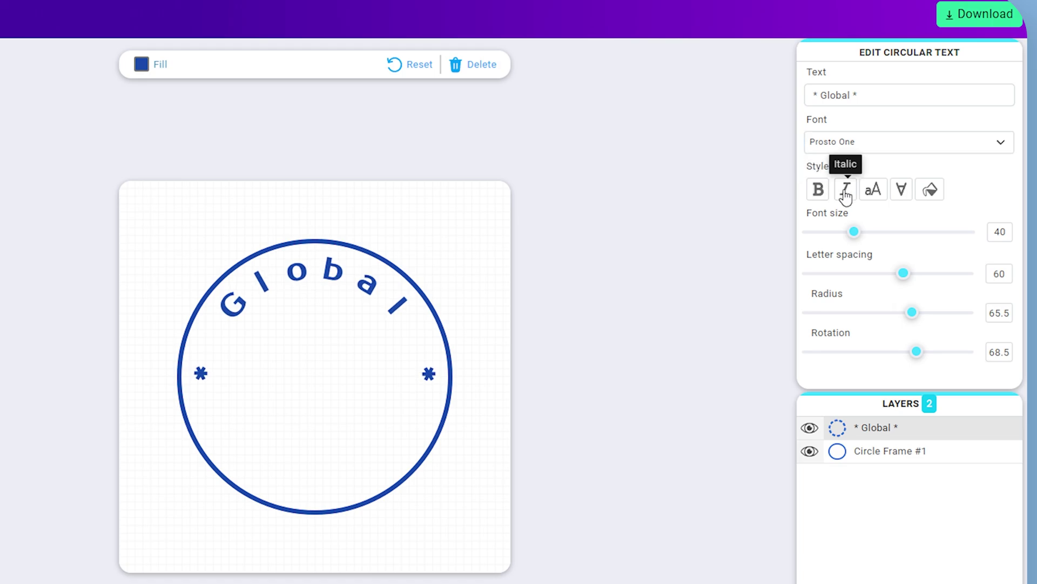
click(846, 194)
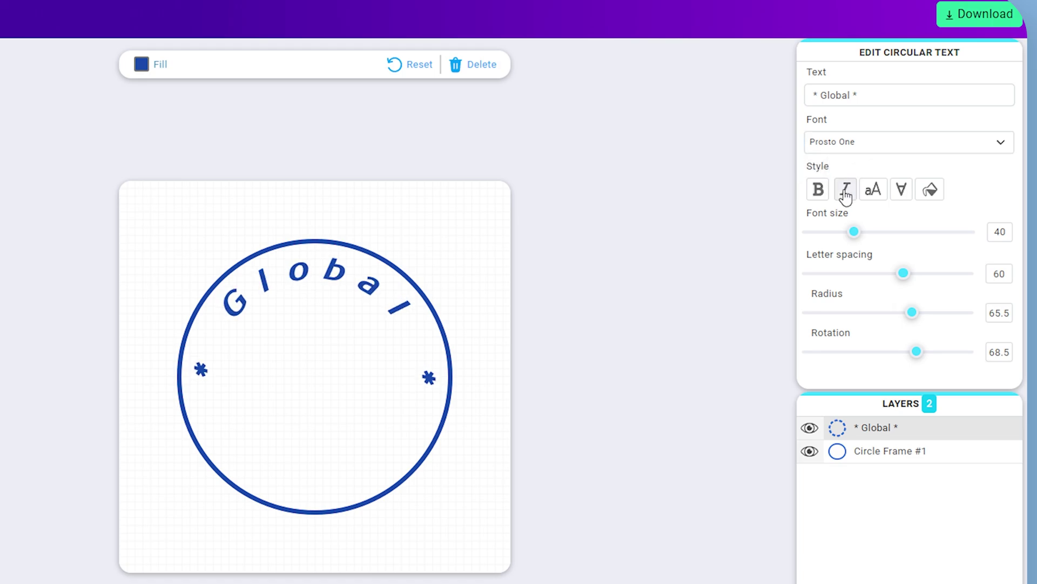
click(878, 193)
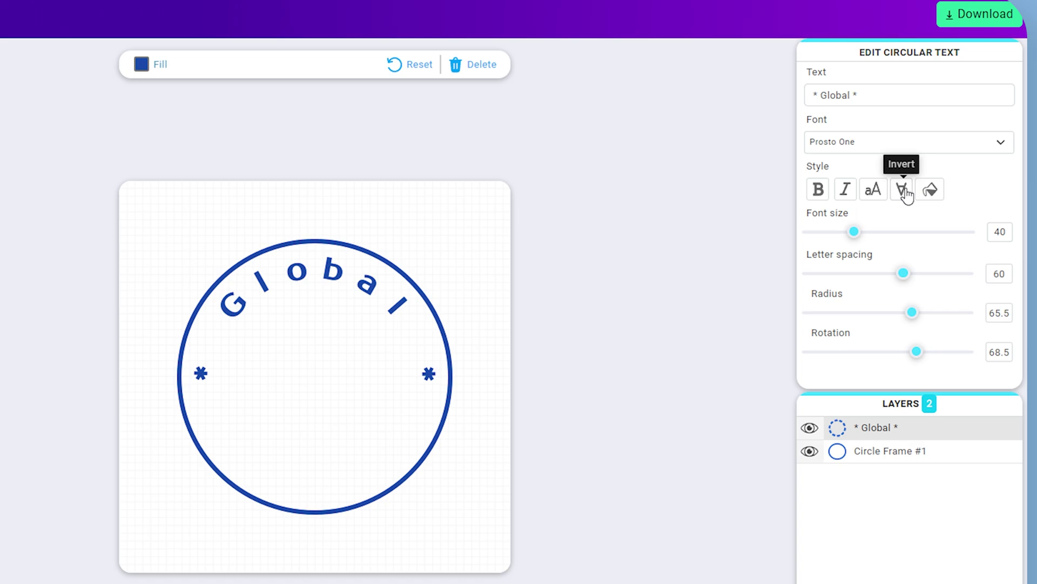
click(905, 189)
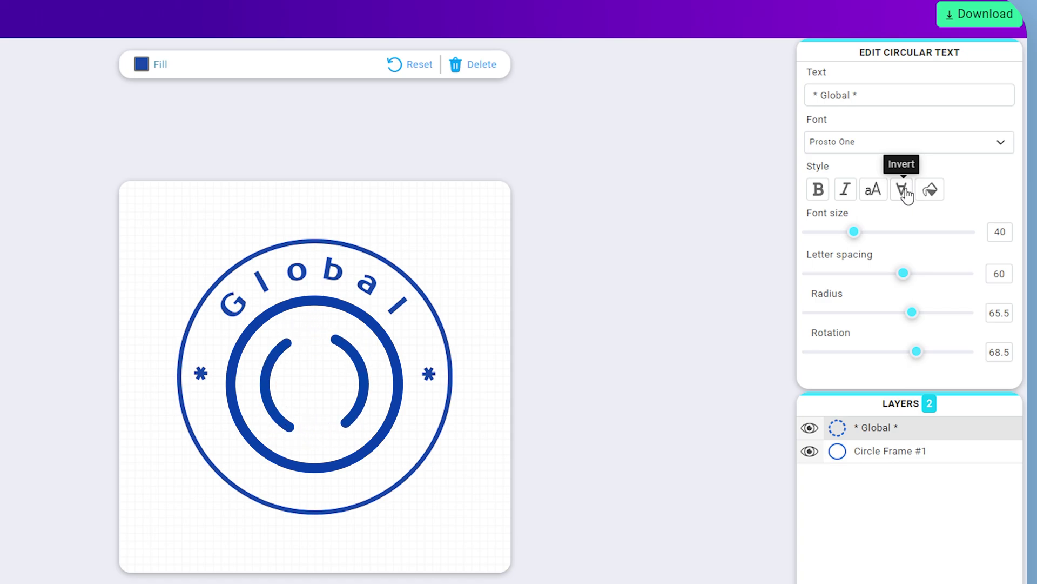
click(906, 190)
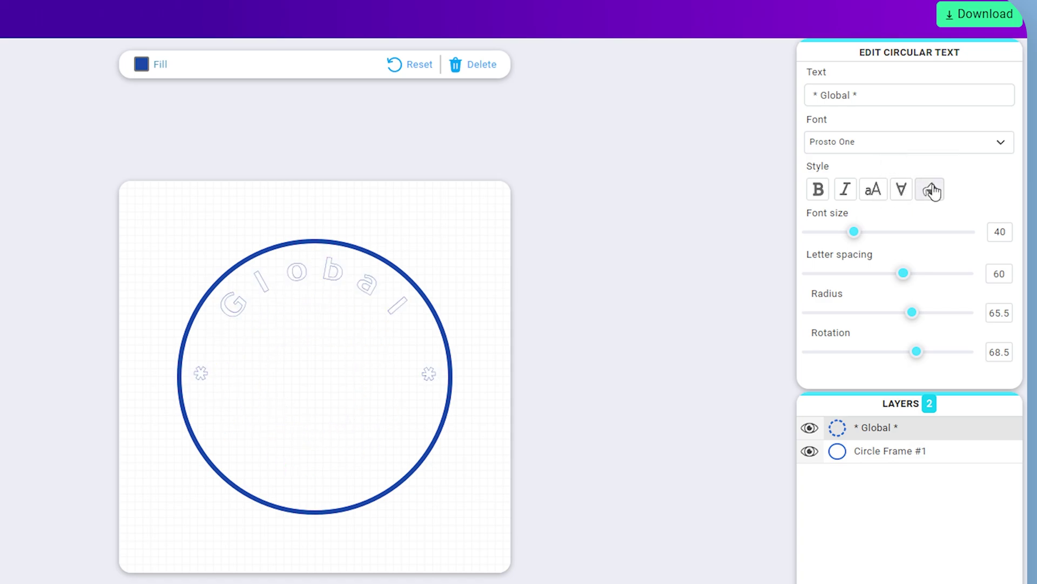
Set the font size of the "* Global *" circular text to 37.5
click(839, 232)
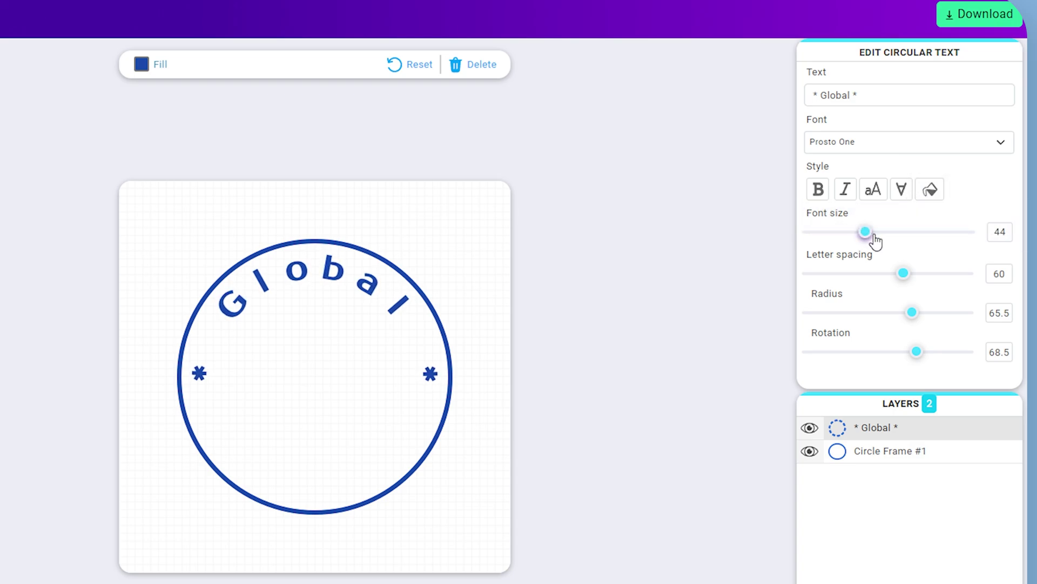
mouse_move(875, 241)
mouse_down()
mouse_move(928, 241)
mouse_move(870, 242)
mouse_up()
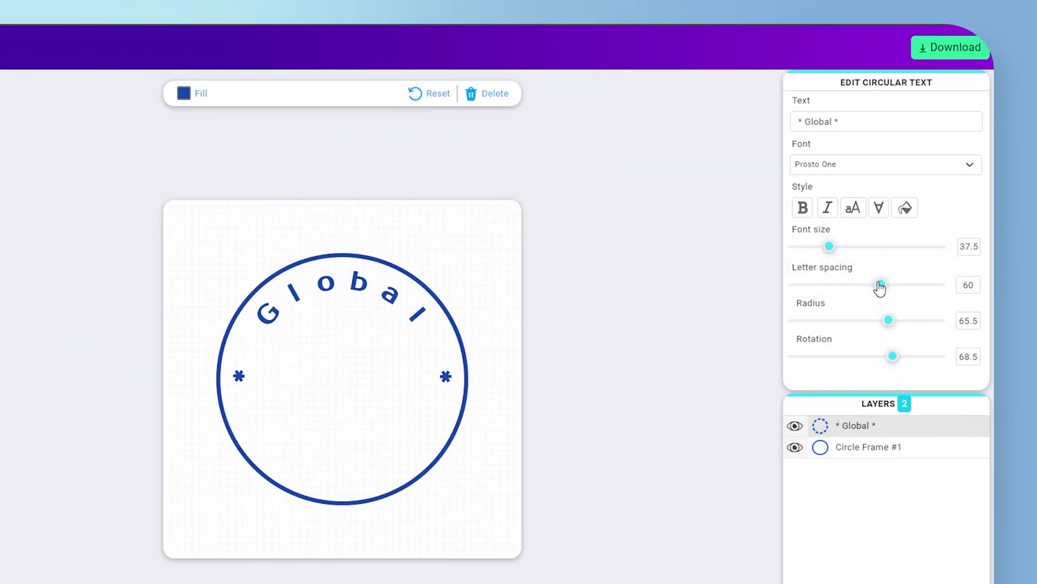
Set the circular text's letter spacing to 60 and radius to 64.1, and adjust its rotation
drag(880, 288, 951, 296)
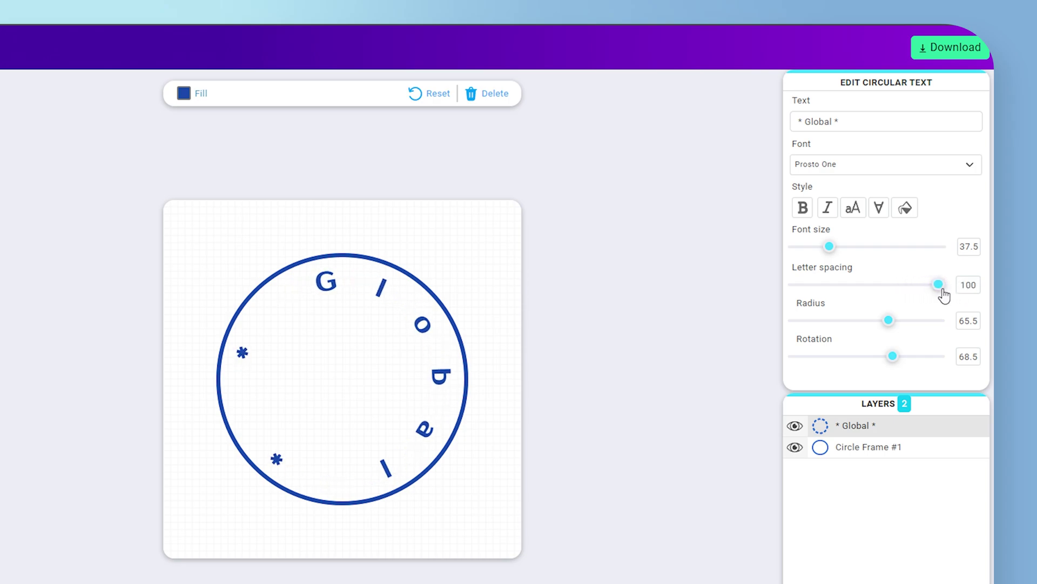
drag(939, 295, 889, 329)
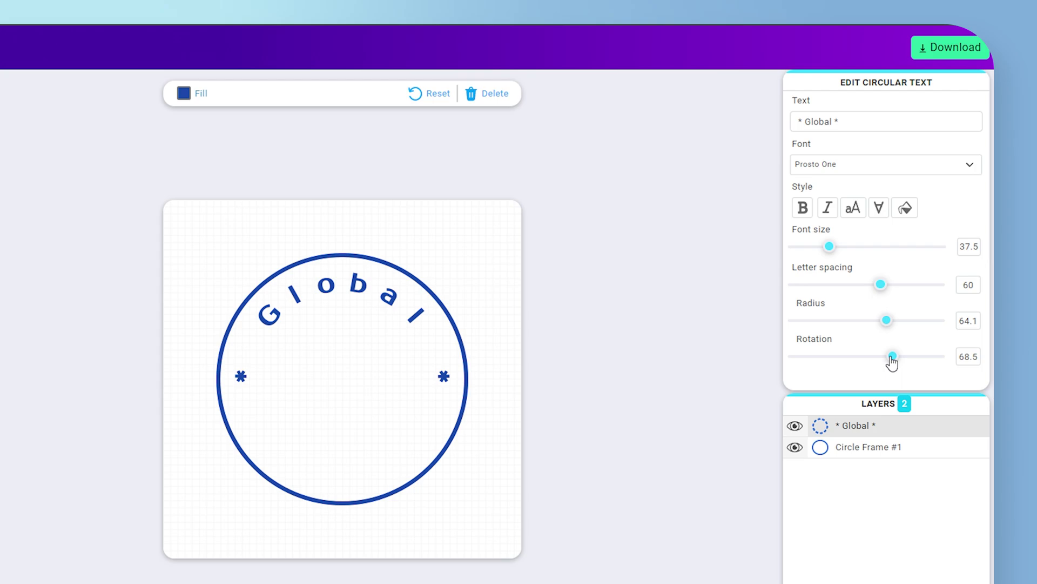
mouse_move(891, 357)
mouse_down()
mouse_move(791, 356)
mouse_move(948, 363)
mouse_move(864, 359)
mouse_move(917, 369)
mouse_move(889, 372)
mouse_up()
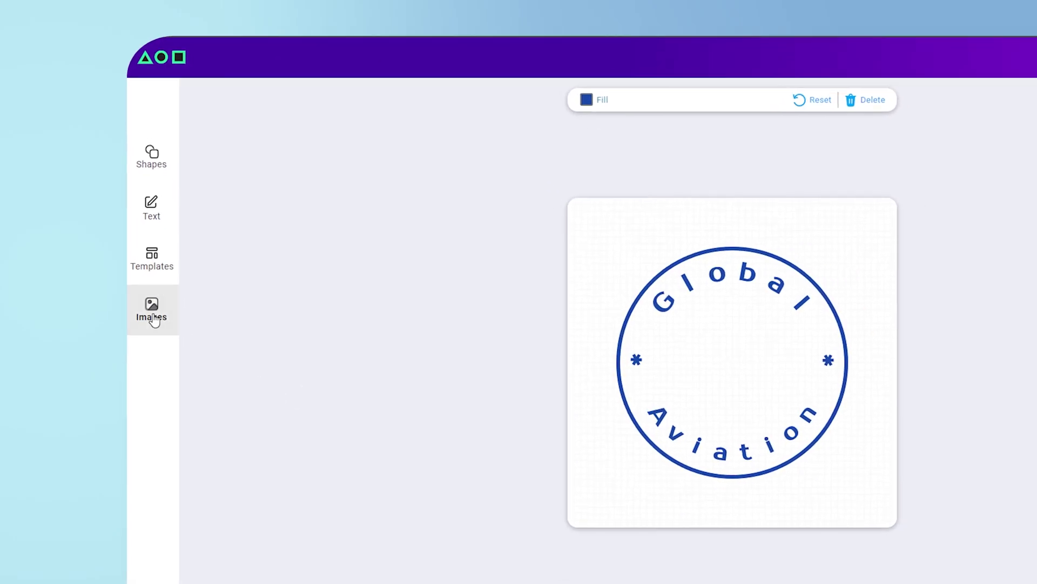
Add the lion capital emblem image to the stamp and set its horizontal position to 50.5 and vertical position to 48.5
click(167, 339)
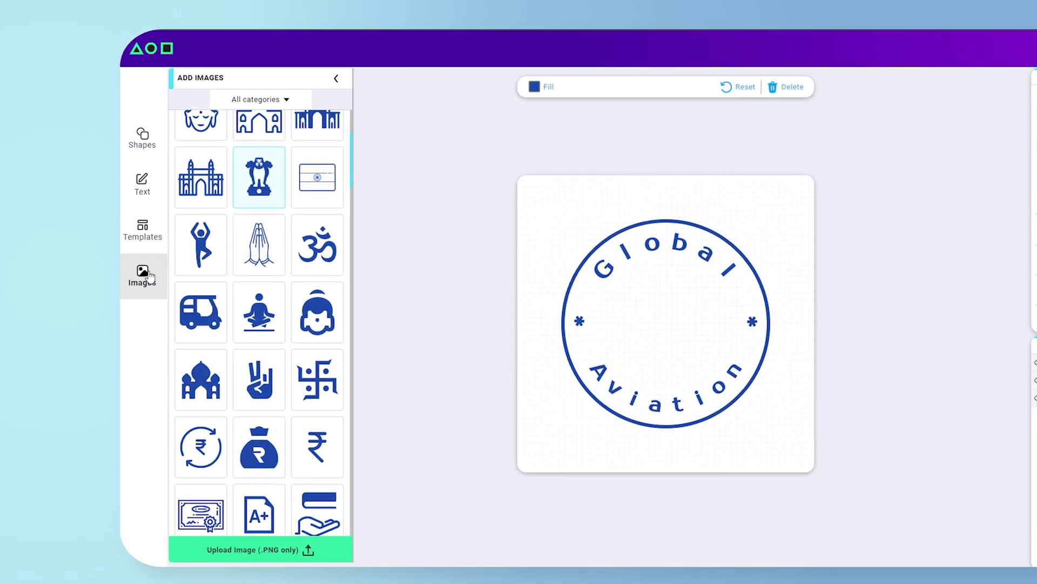
click(254, 196)
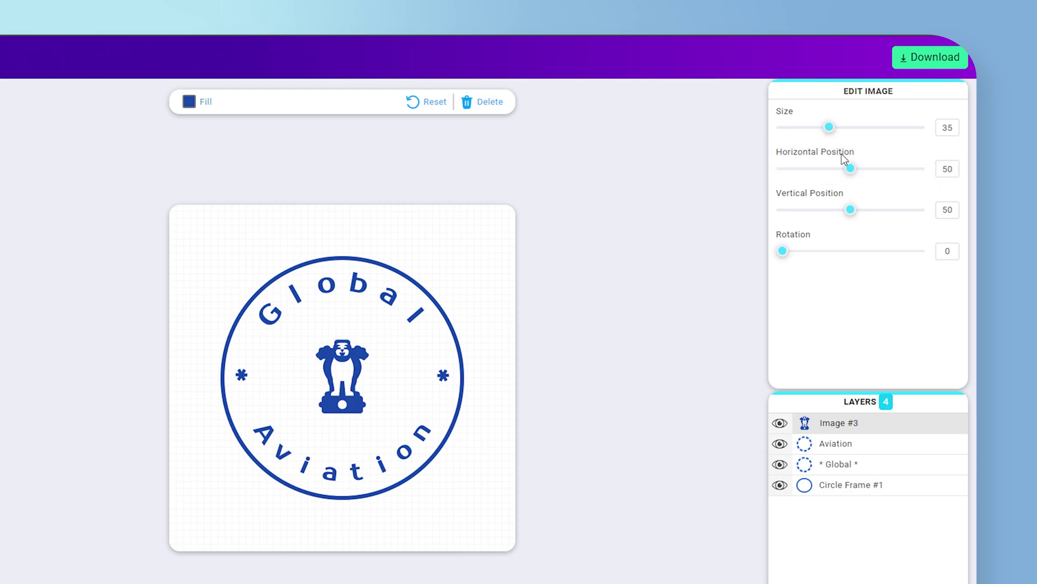
drag(846, 173, 822, 210)
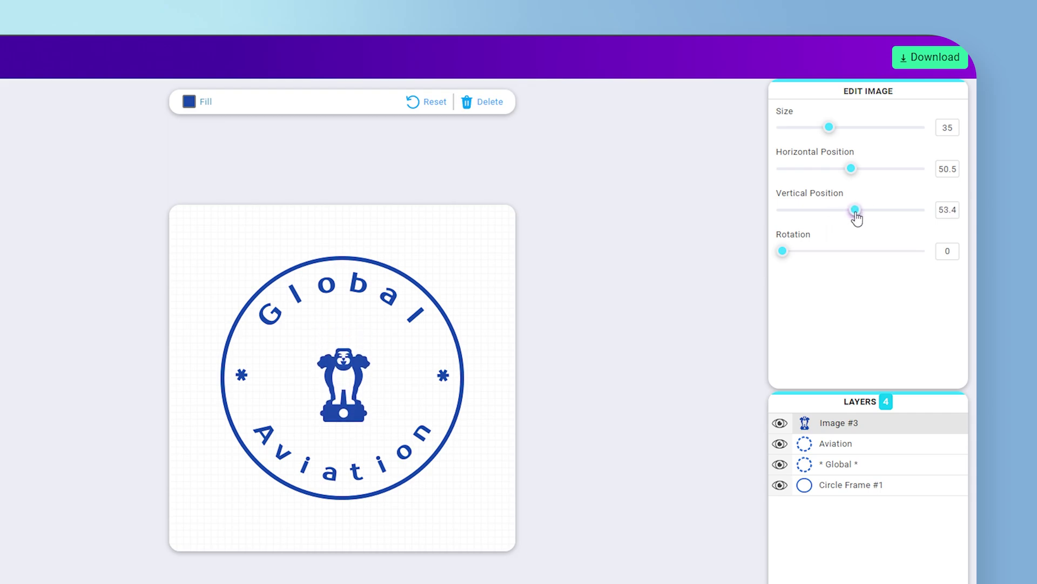
drag(857, 218, 849, 213)
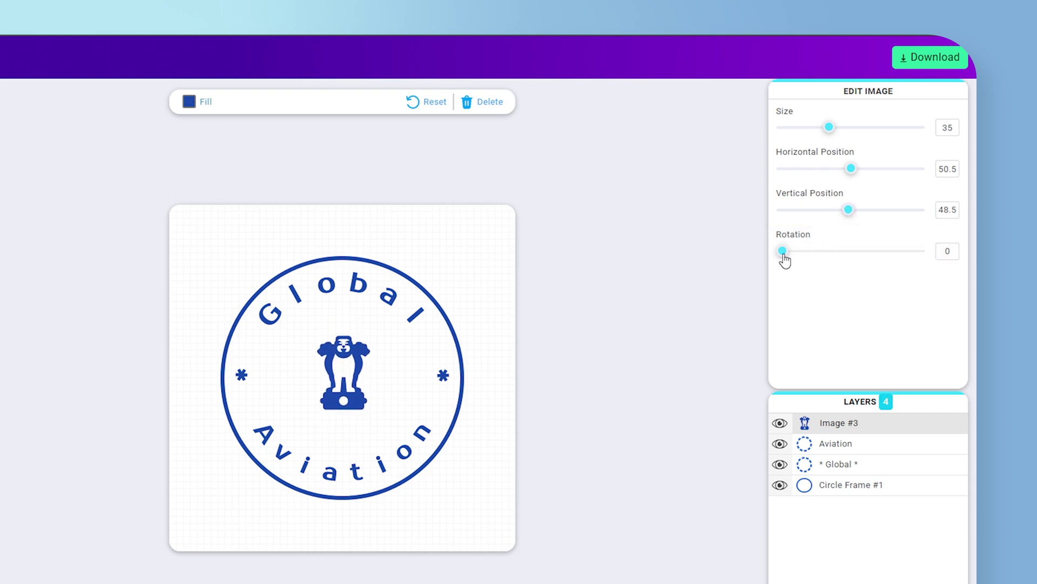
Try rotating the lion capital emblem in the stamp's centre
drag(787, 255, 923, 258)
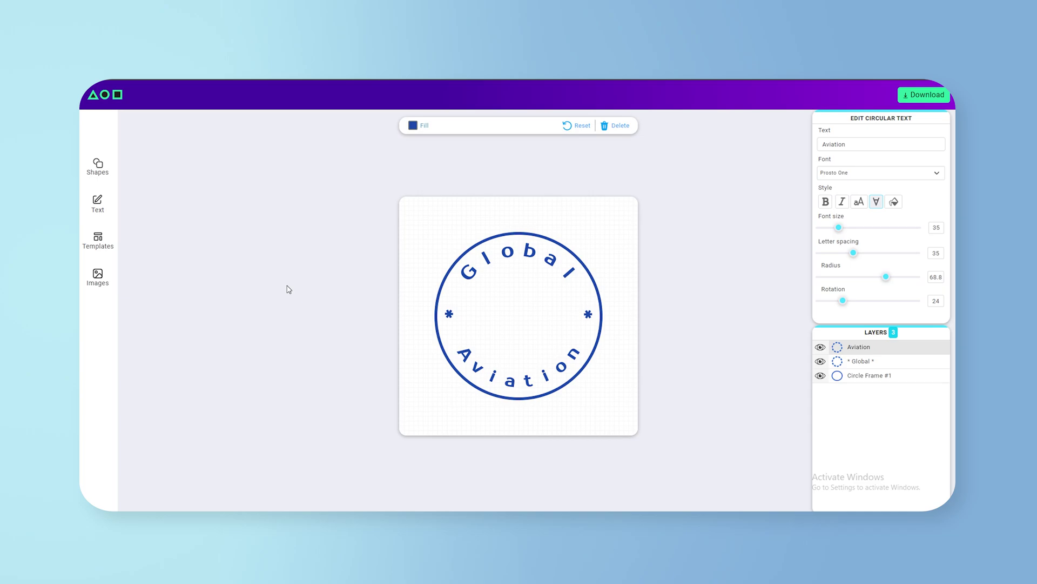
Upload the ashoka-chakra PNG image from the computer into the stamp design
click(97, 277)
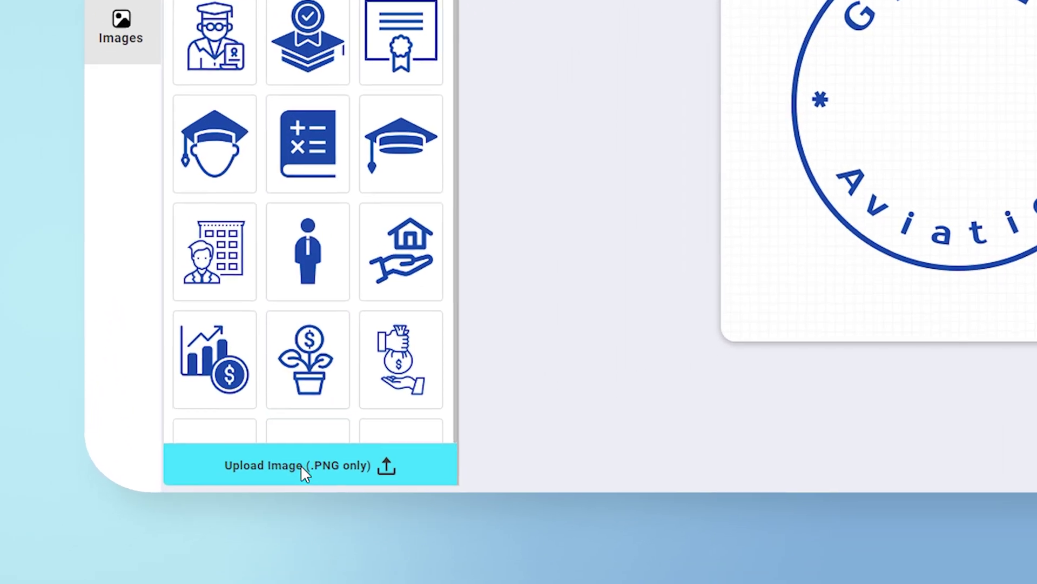
click(195, 517)
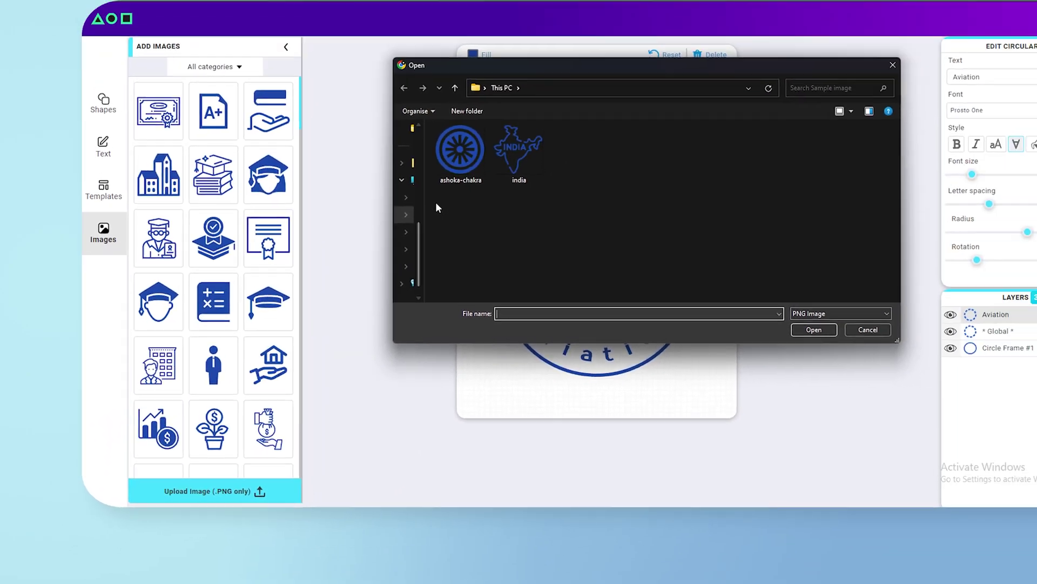
click(614, 25)
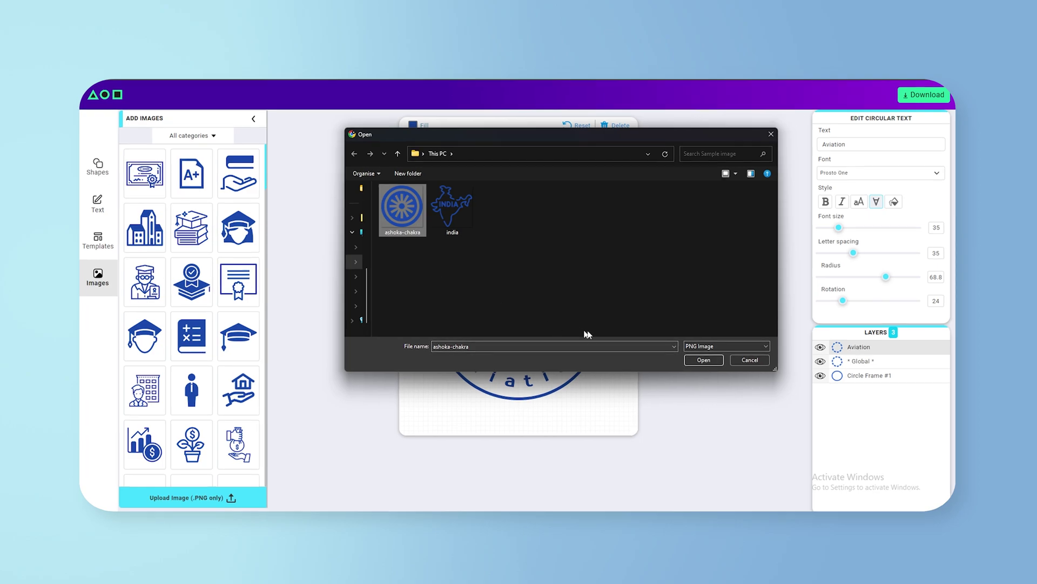
click(698, 360)
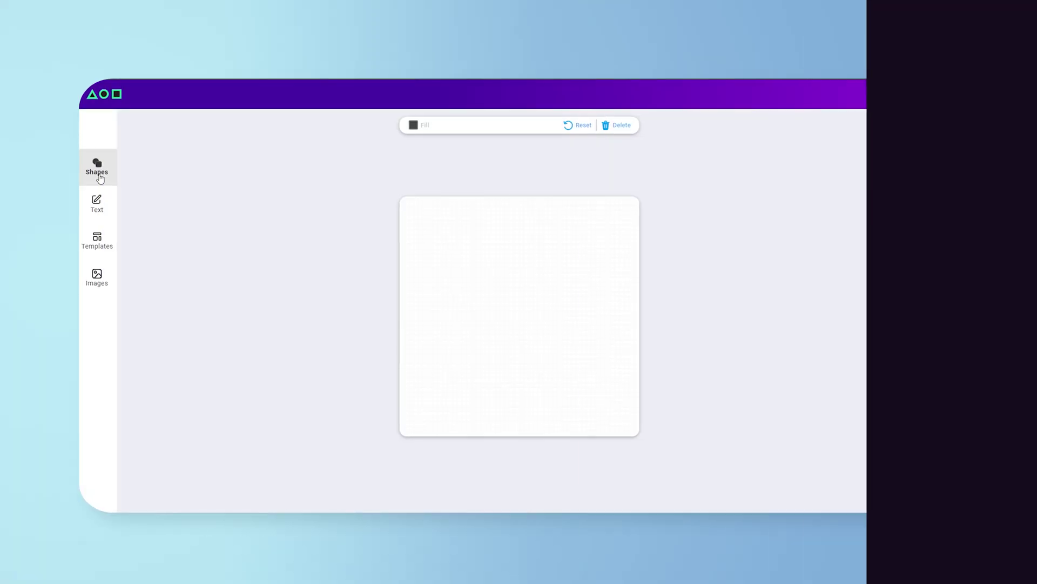
Add a circle frame to the blank canvas and load the round Global Aviation template
click(97, 171)
click(140, 157)
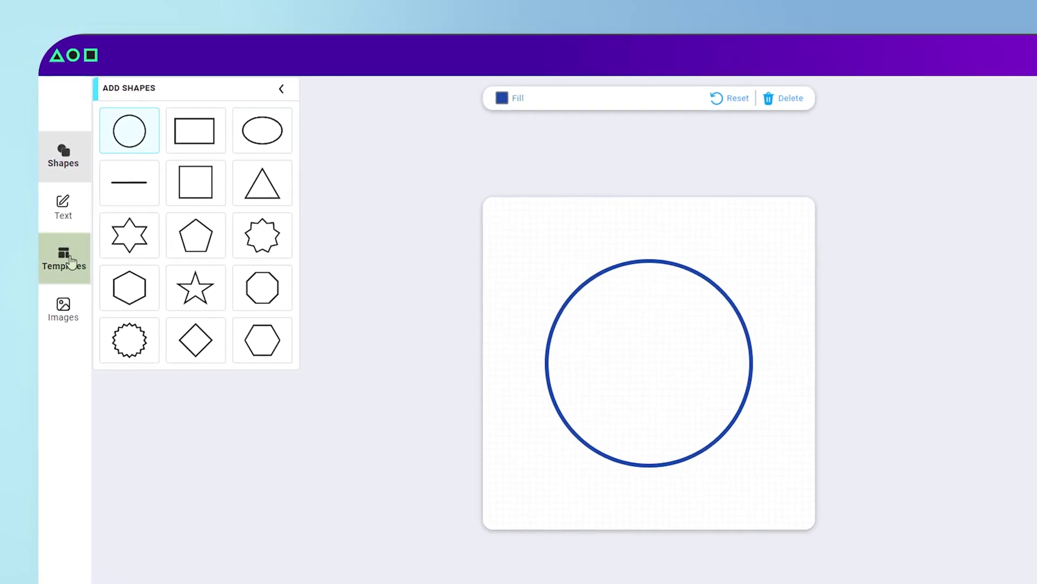
click(71, 261)
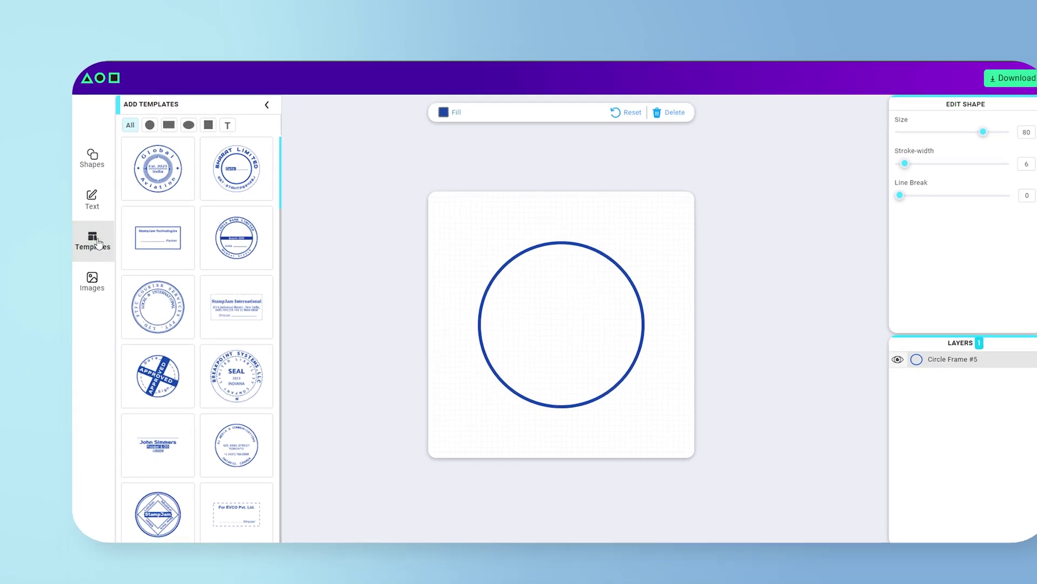
click(152, 186)
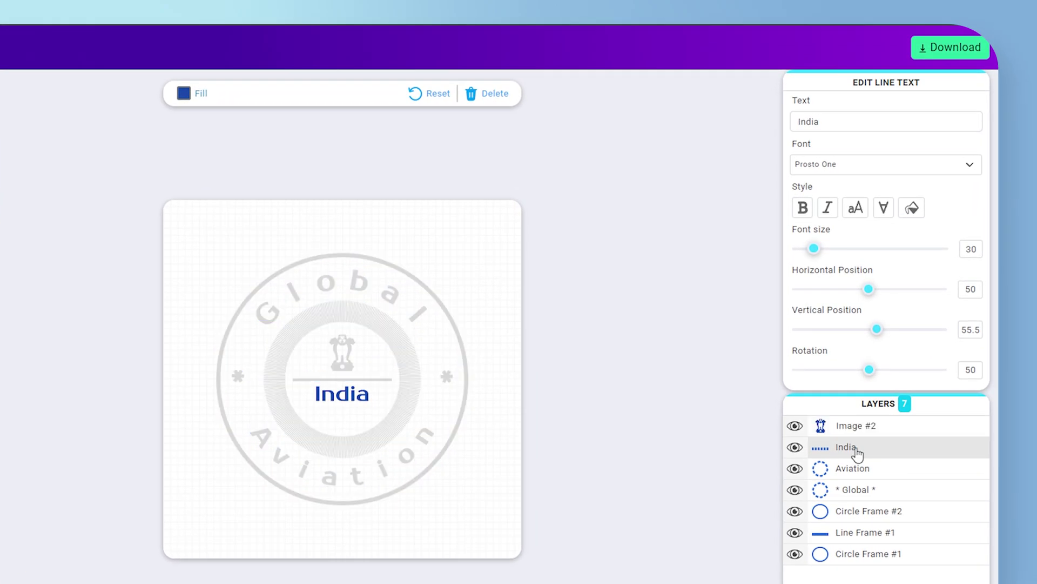
Select the Circle Frame #2 layer and the lion capital image layer to view their settings
click(856, 514)
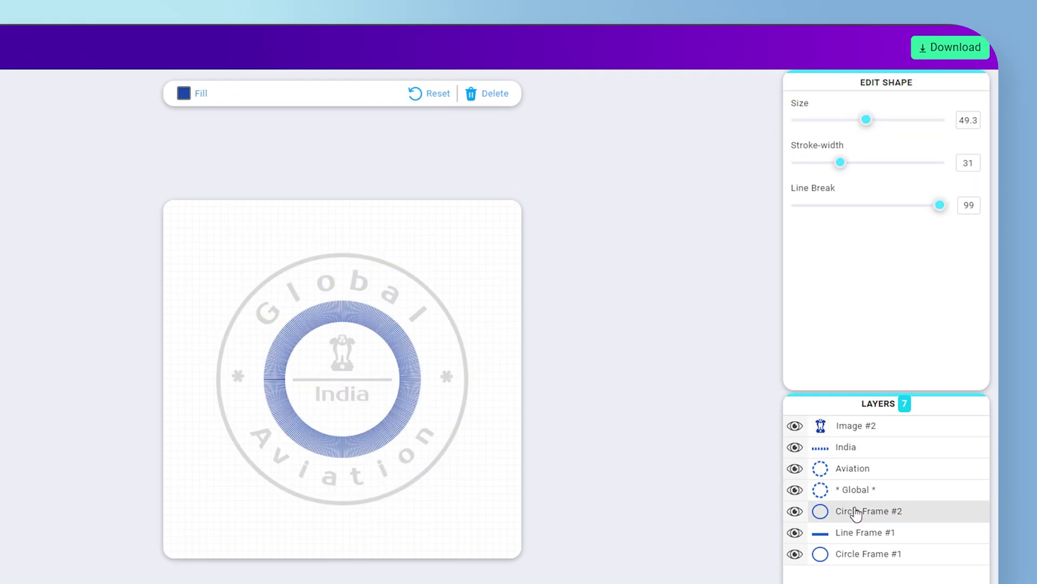
click(857, 432)
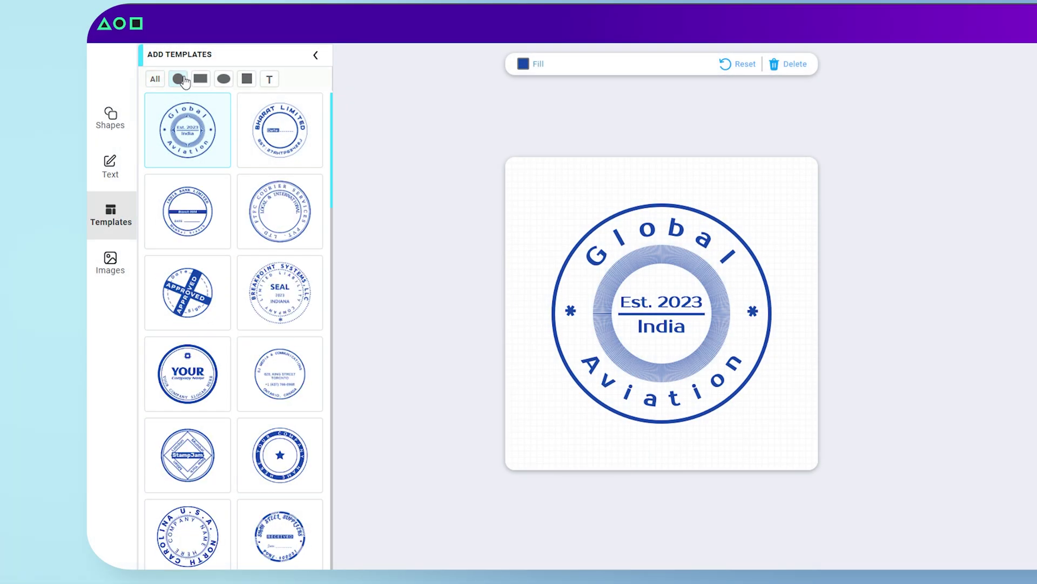
Browse the oval, square and text-only stamp template categories
click(222, 80)
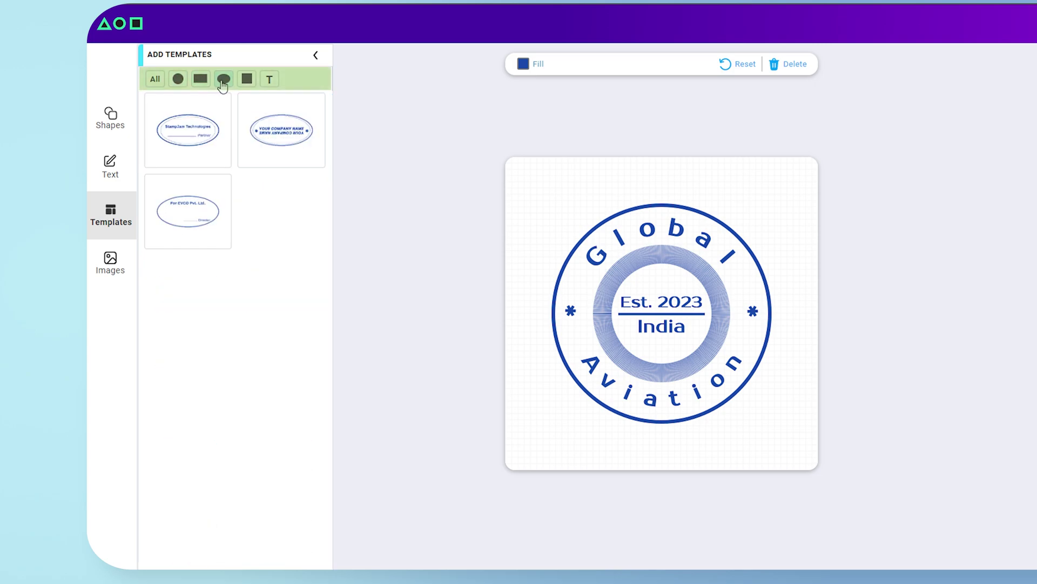
click(246, 81)
click(267, 82)
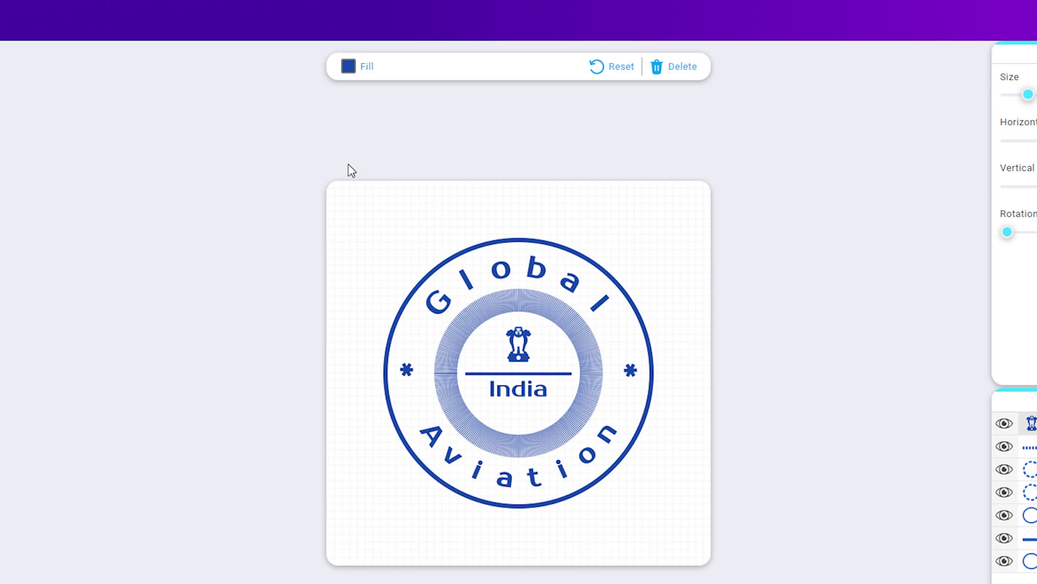
Try a different fill hue for the stamp with the colour picker
click(348, 66)
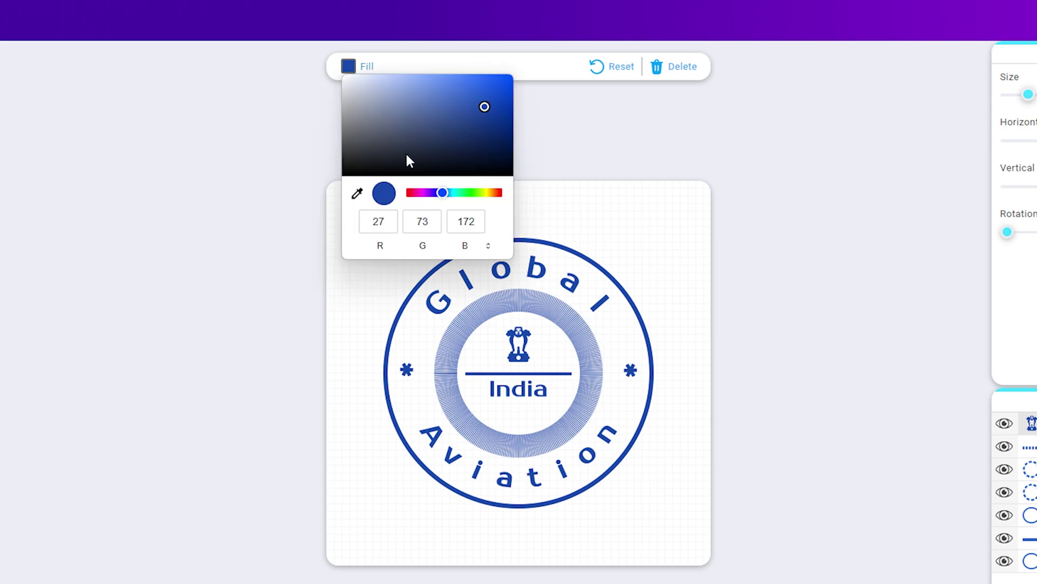
mouse_move(442, 193)
mouse_down()
mouse_move(496, 202)
mouse_move(433, 204)
mouse_up()
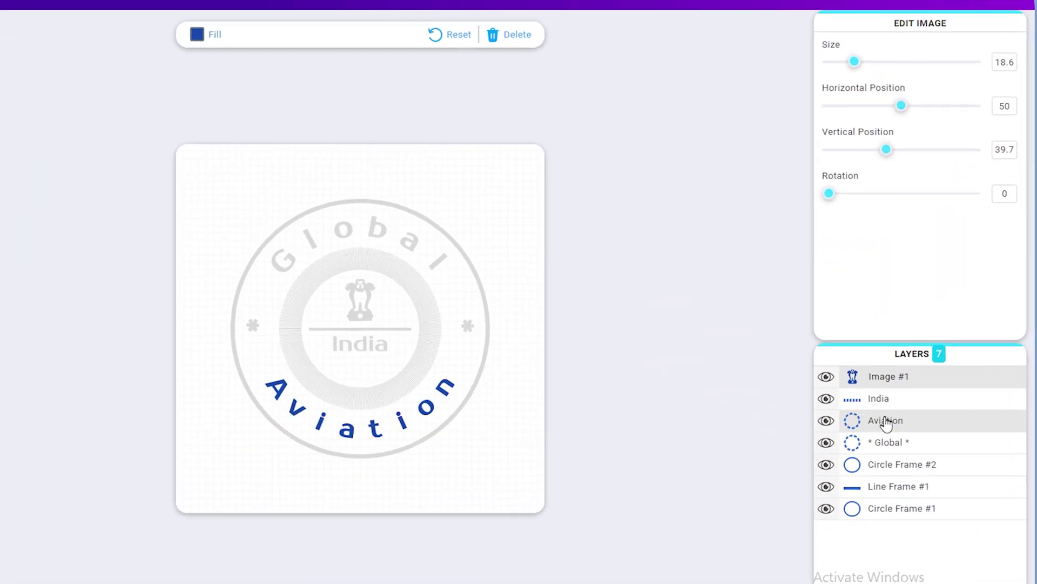
Delete the "Aviation" circular text and reset the whole canvas
click(886, 420)
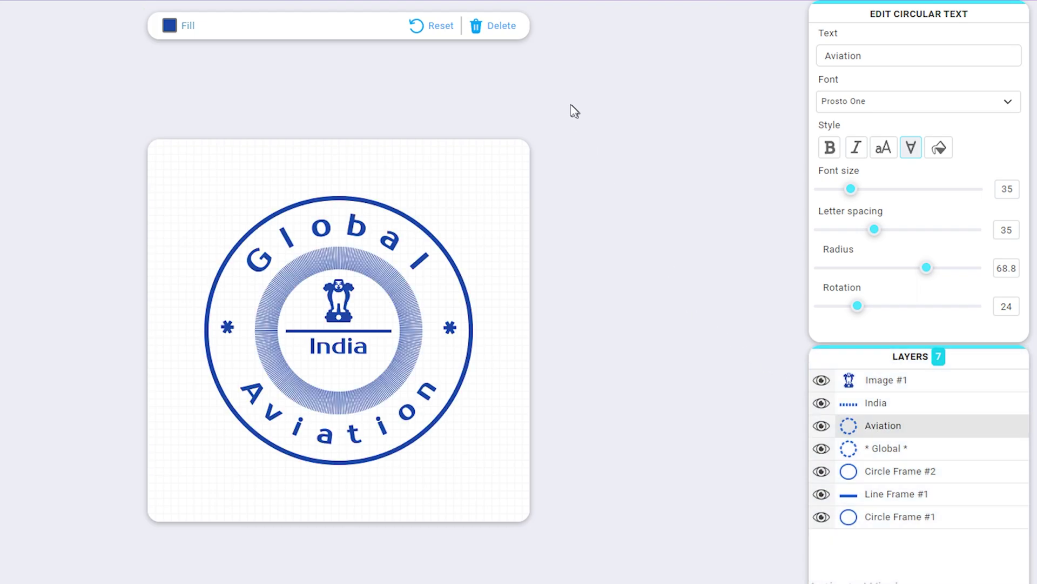
click(511, 34)
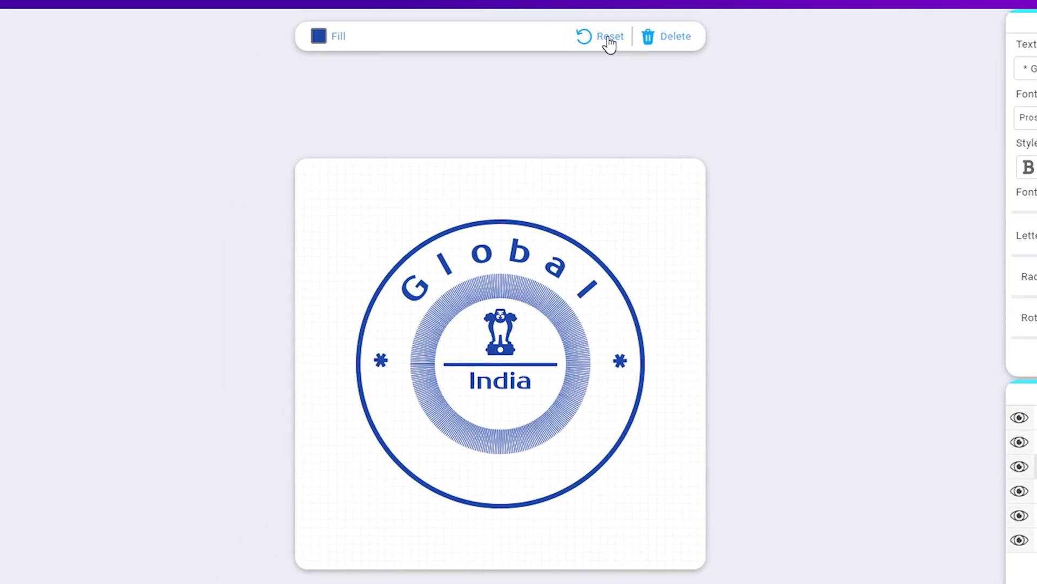
click(608, 38)
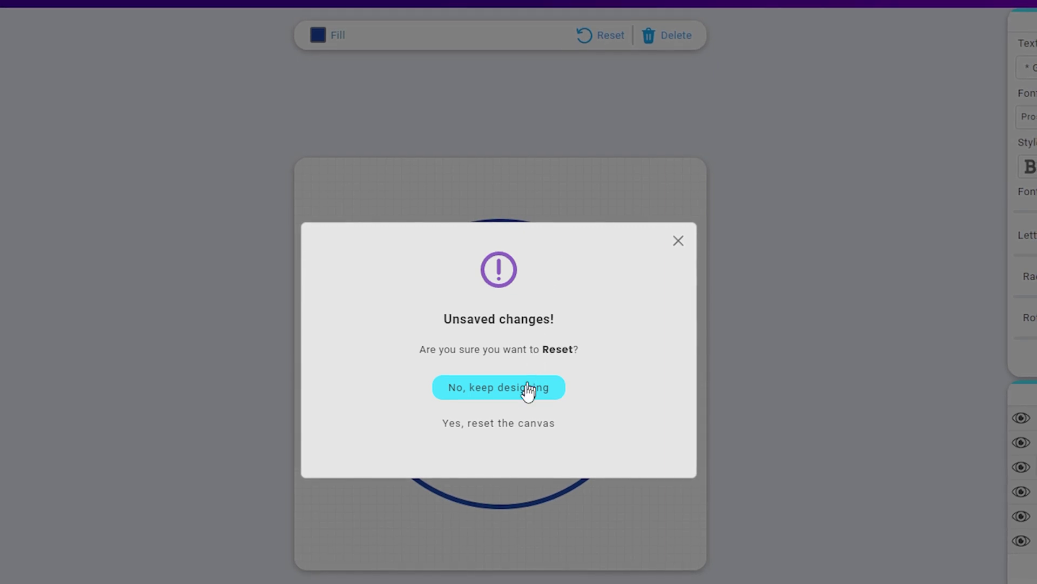
click(520, 431)
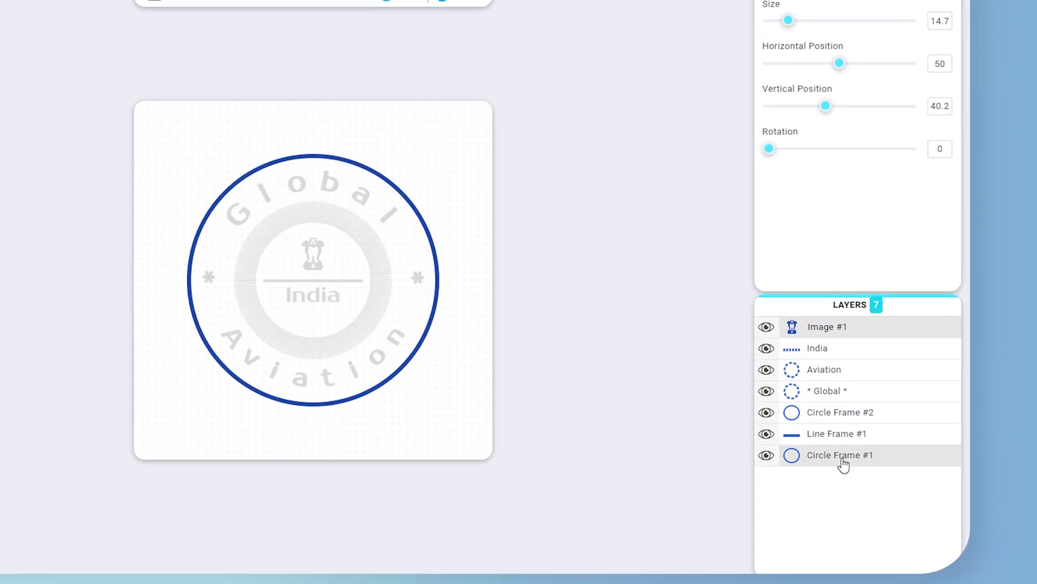
Hide and reshow the Circle Frame #1, Circle Frame #2 and "* Global *" layers one after another
click(839, 424)
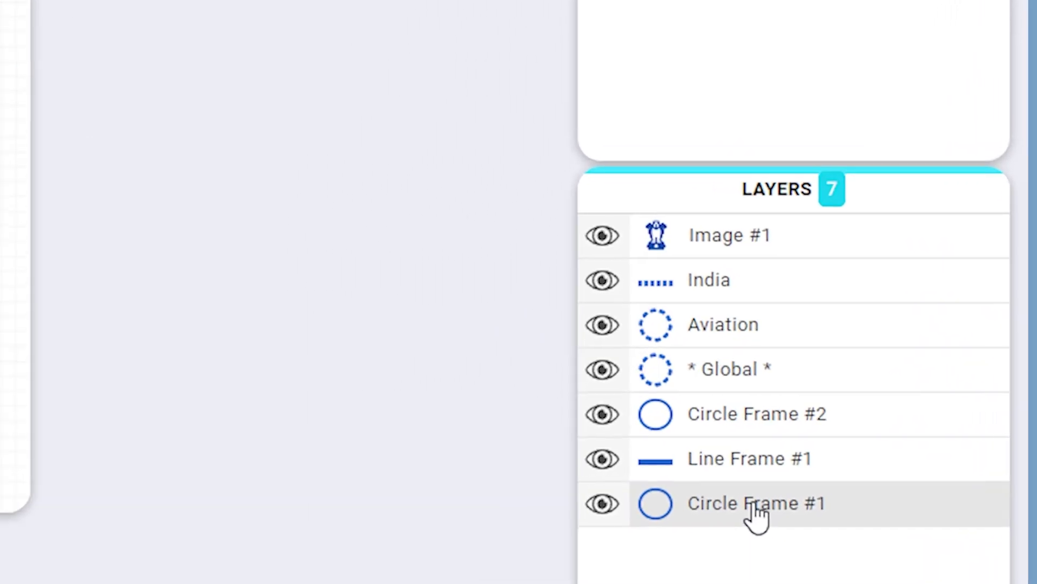
click(544, 513)
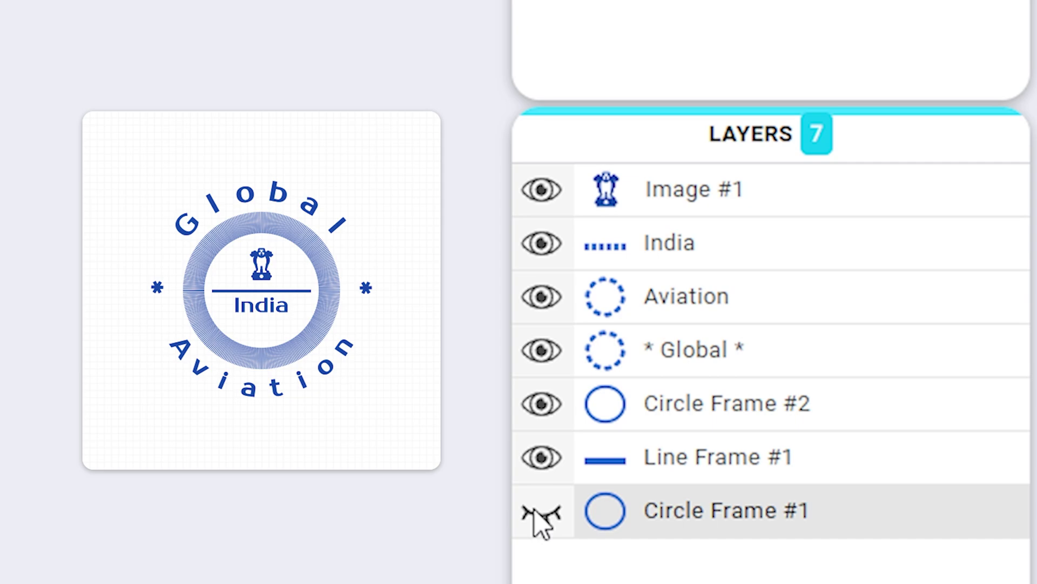
click(542, 516)
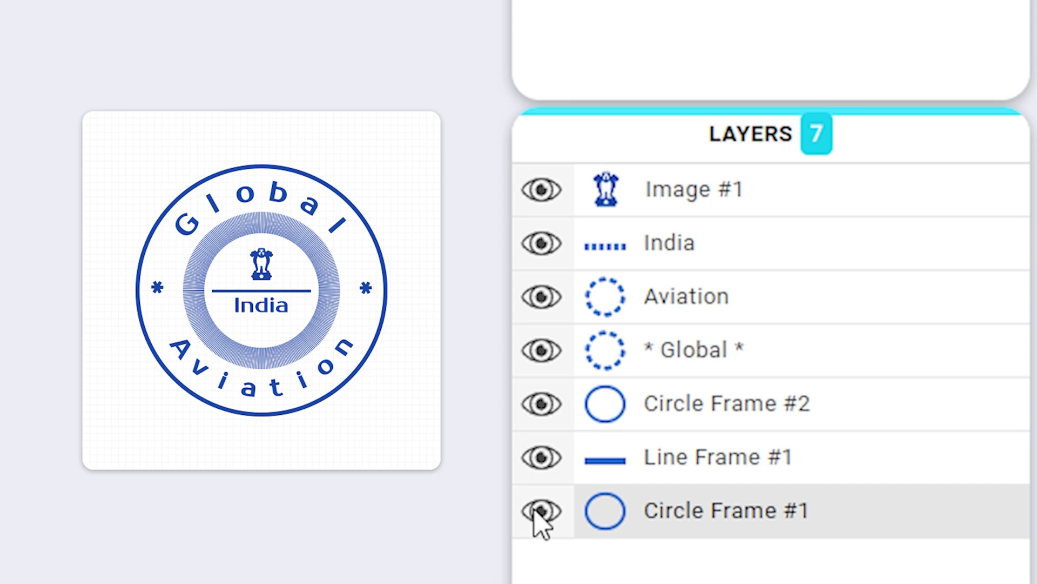
click(541, 404)
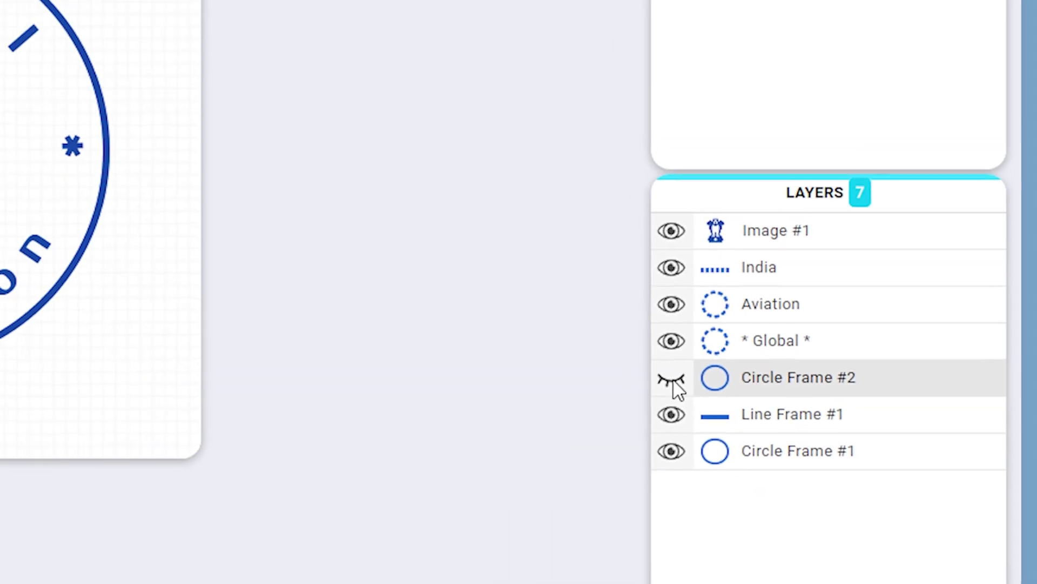
click(671, 378)
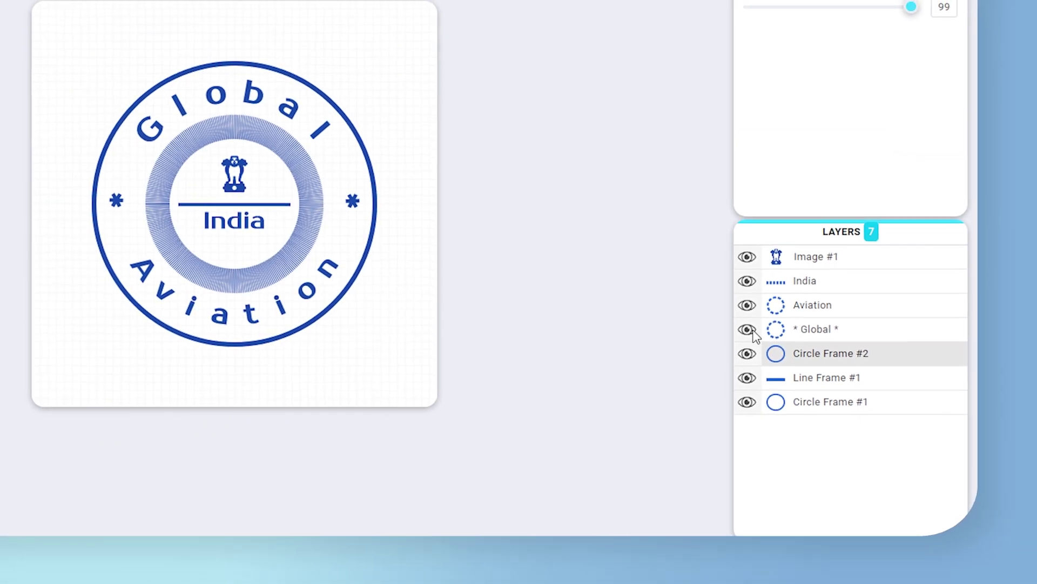
click(671, 340)
click(737, 327)
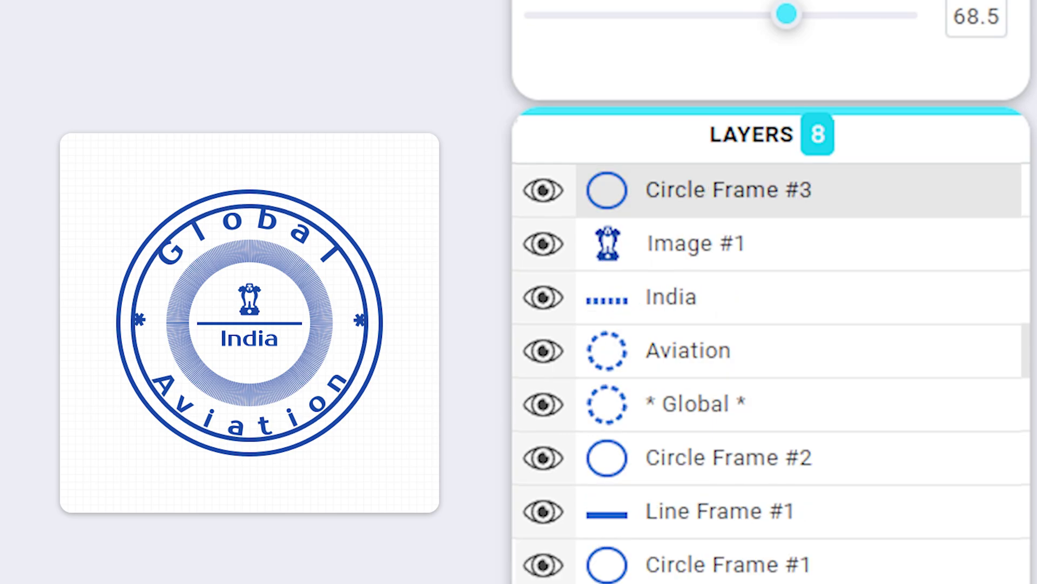
Delete the extra Circle Frame #3 layer from the stamp
key(Delete)
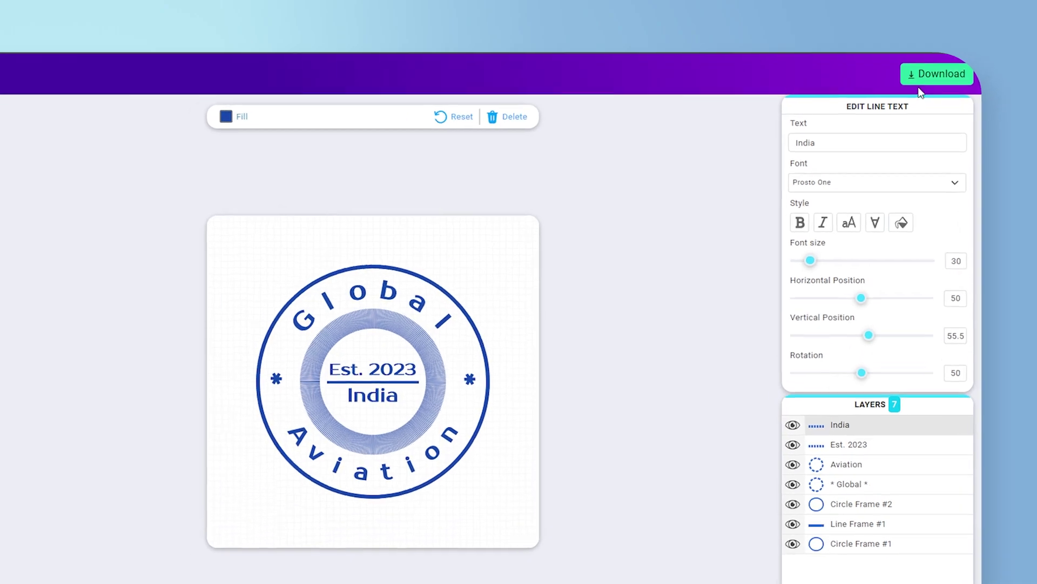
Start the stamp's download and choose to buy the Gold (PNG) plan
click(930, 73)
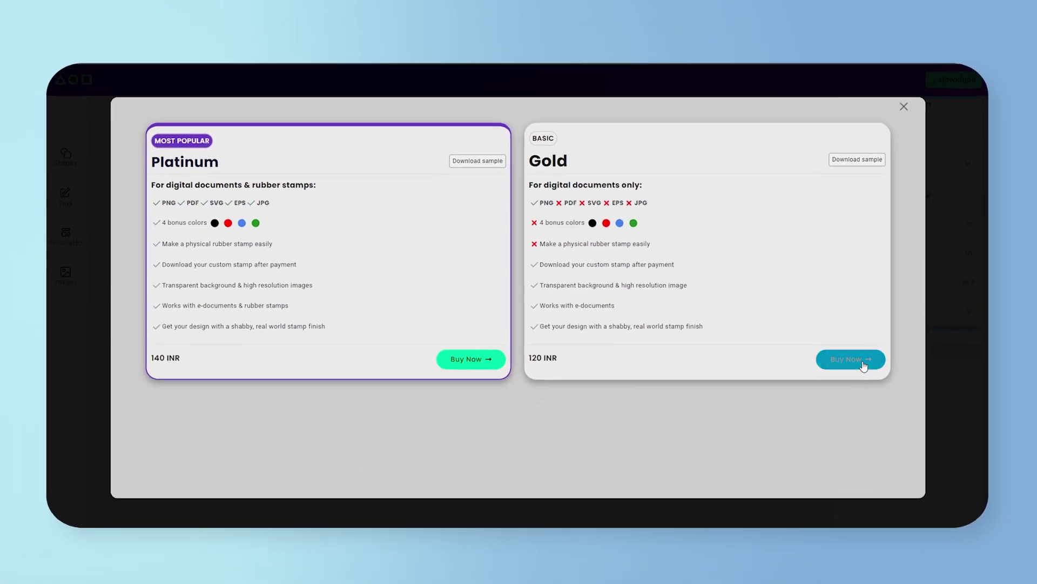
click(786, 495)
Complete the Gold plan checkout with the email, cardholder name, card number, expiry date and CVC
drag(447, 300, 223, 310)
drag(578, 311, 537, 310)
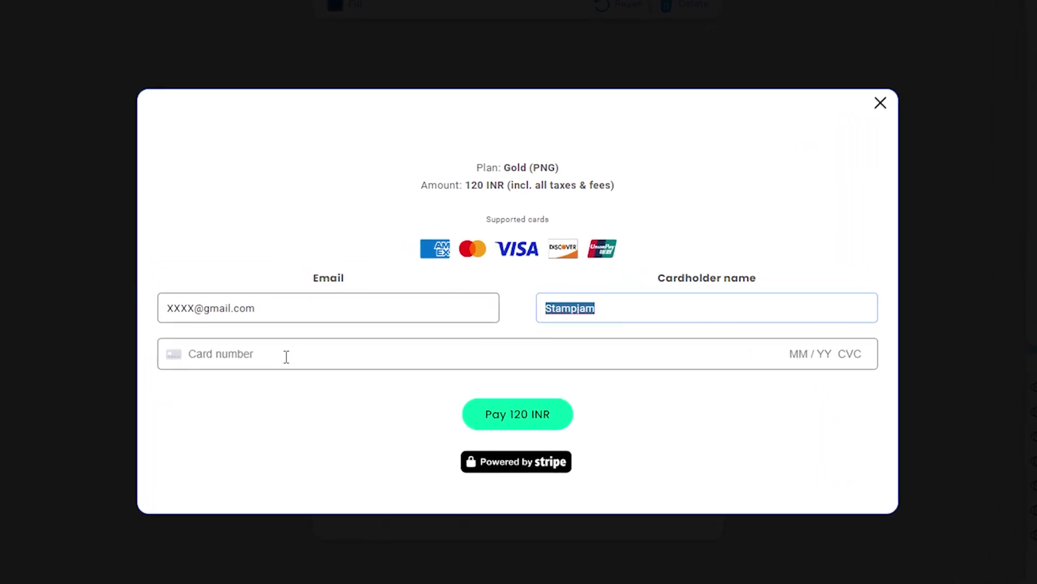
click(335, 343)
text(4242 4242 4242 4242 04 / 24 242 42424)
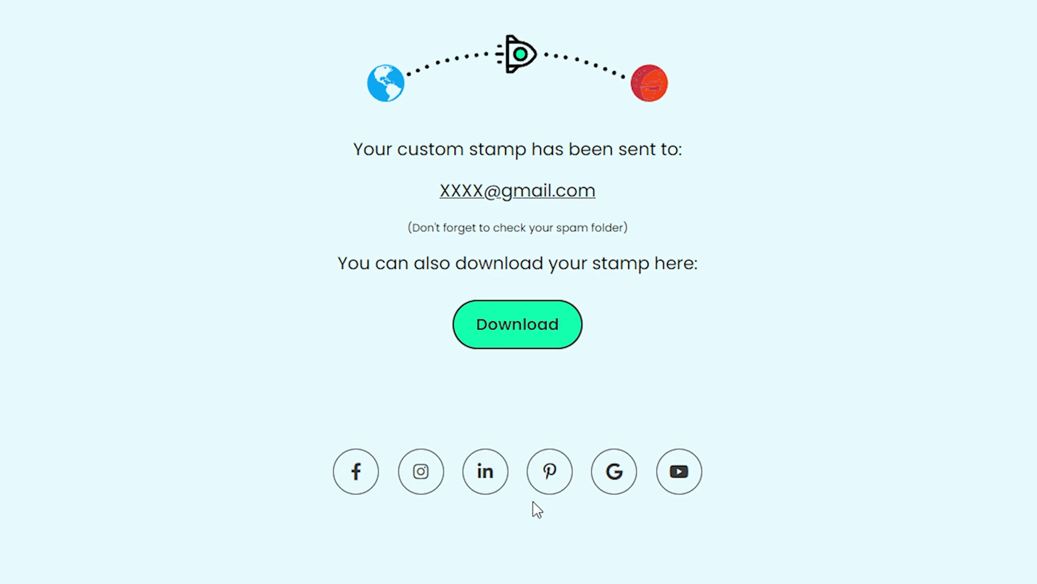
Download the purchased custom stamp
click(524, 334)
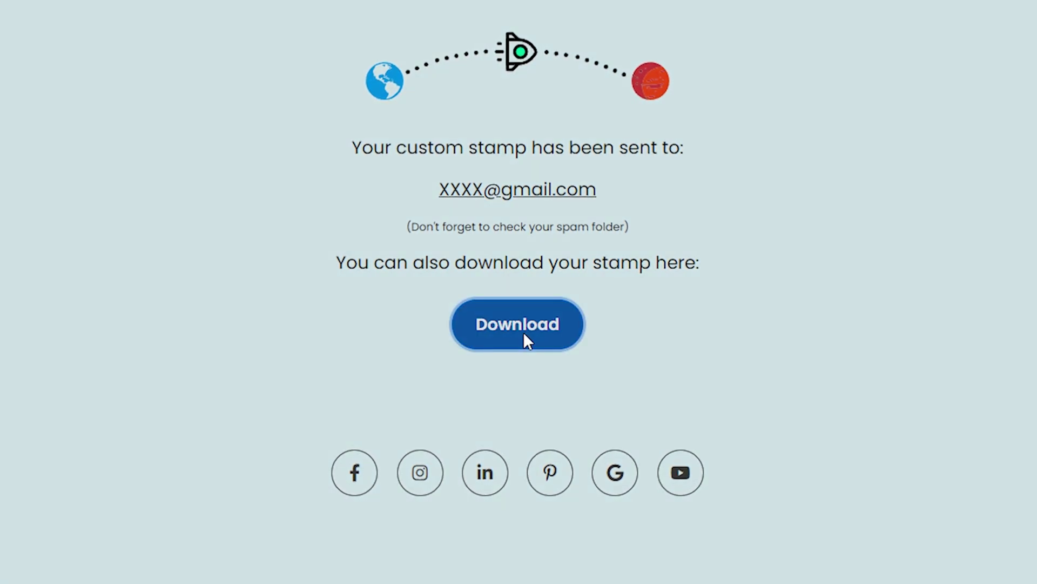